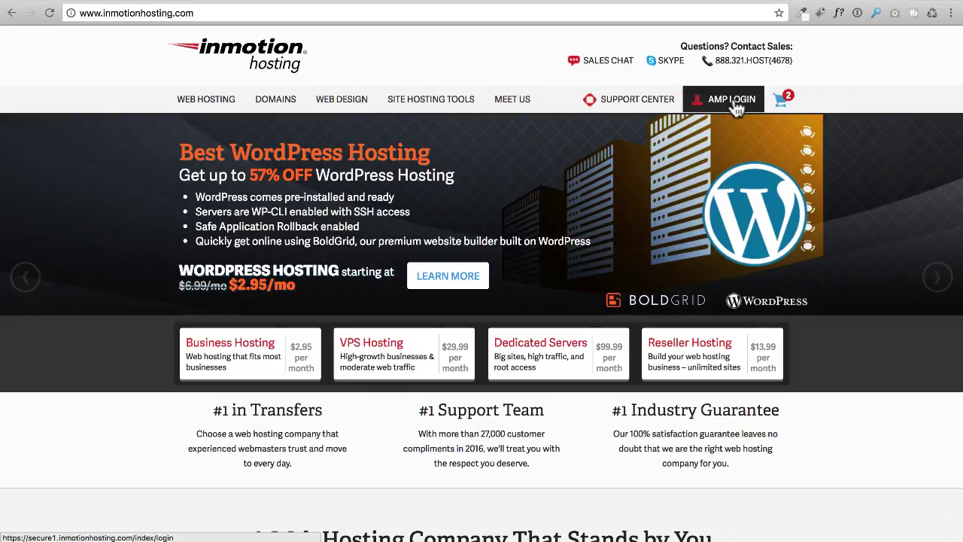
- Sign in to InMotion Hosting AMP with your credentials to reach the account selection page
{"action": "left_click", "coordinate": [730, 100]}
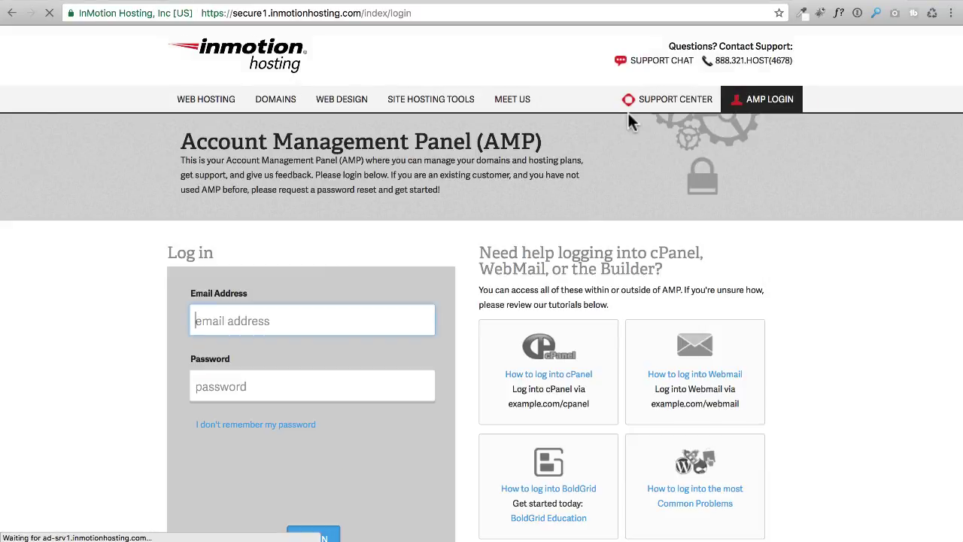
{"action": "scroll", "coordinate": [173, 226], "scroll_direction": "down", "scroll_amount": 2}
{"action": "scroll", "coordinate": [143, 216], "scroll_direction": "down", "scroll_amount": 3}
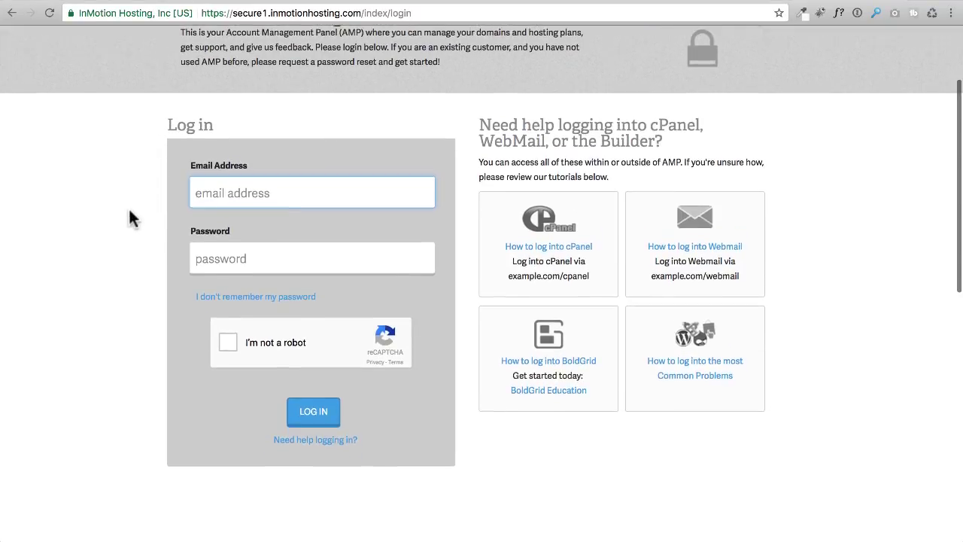
{"action": "scroll", "coordinate": [129, 213], "scroll_direction": "down", "scroll_amount": 1}
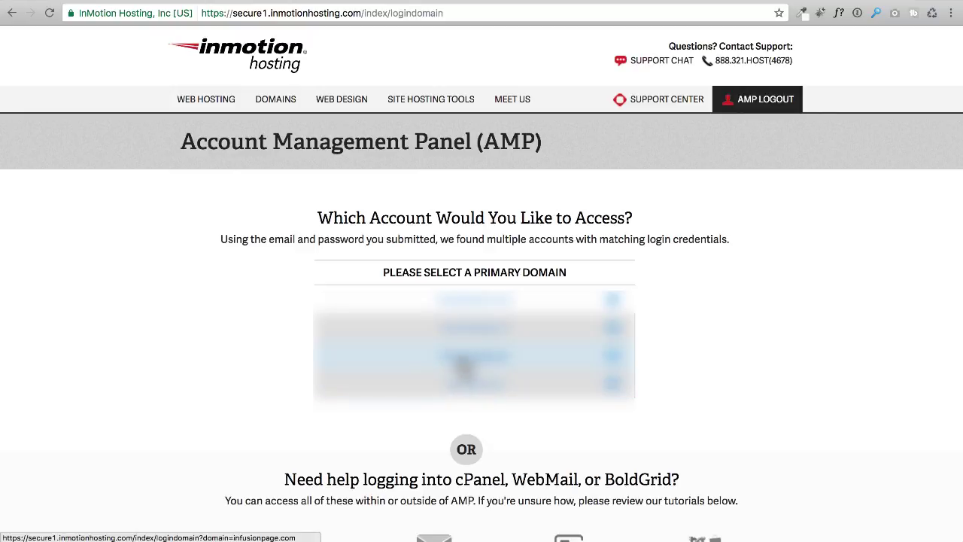
- Choose the third listed primary domain's account to manage
{"action": "left_click", "coordinate": [464, 363]}
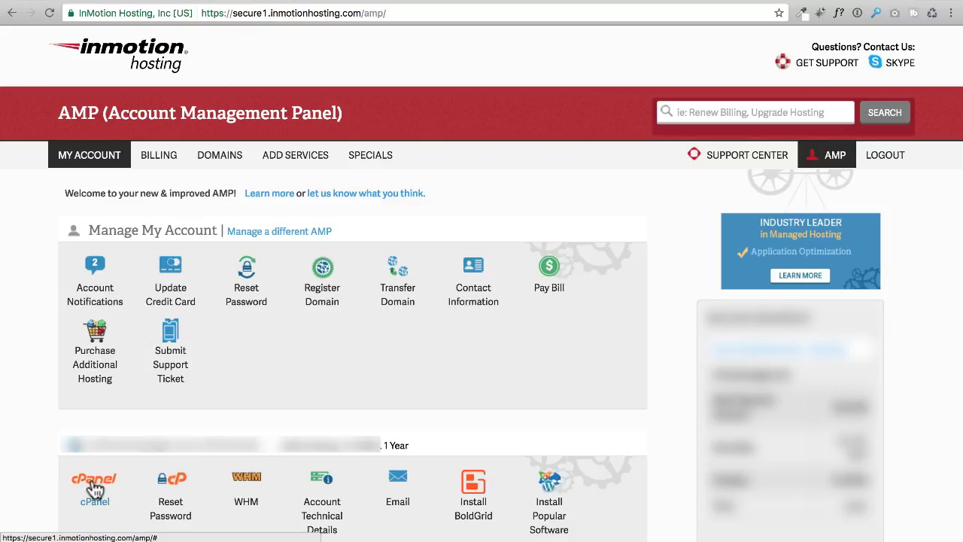
- Launch cPanel from AMP and go to Change Style from the username menu
{"action": "left_click", "coordinate": [95, 491]}
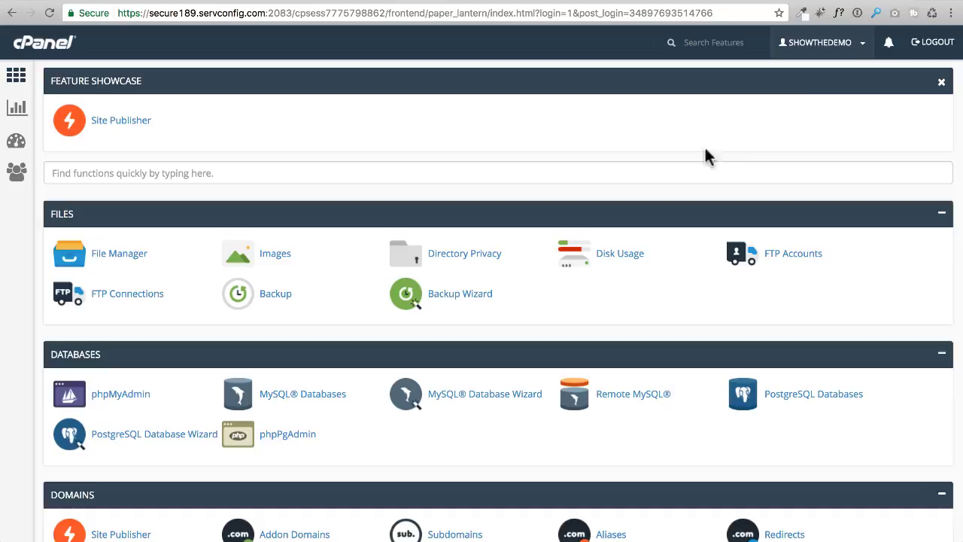
{"action": "left_click", "coordinate": [861, 47]}
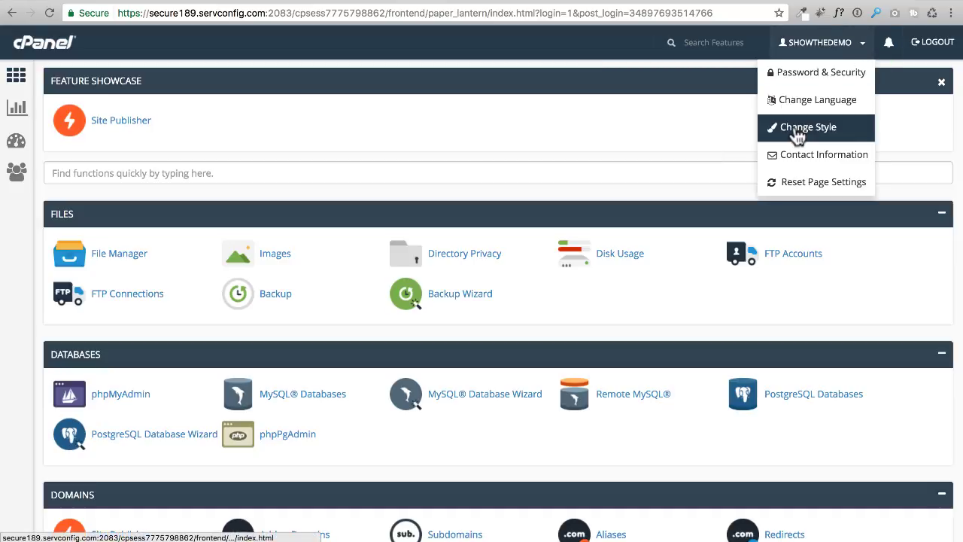
{"action": "left_click", "coordinate": [796, 131]}
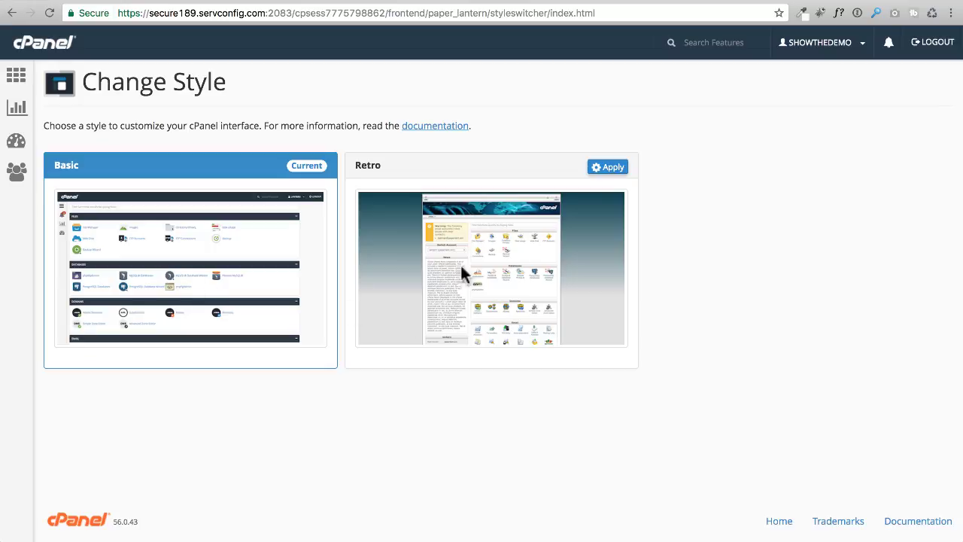
- Apply the Retro style, go home, and check the Switch Theme list, keeping paper_lantern
{"action": "left_click", "coordinate": [607, 167]}
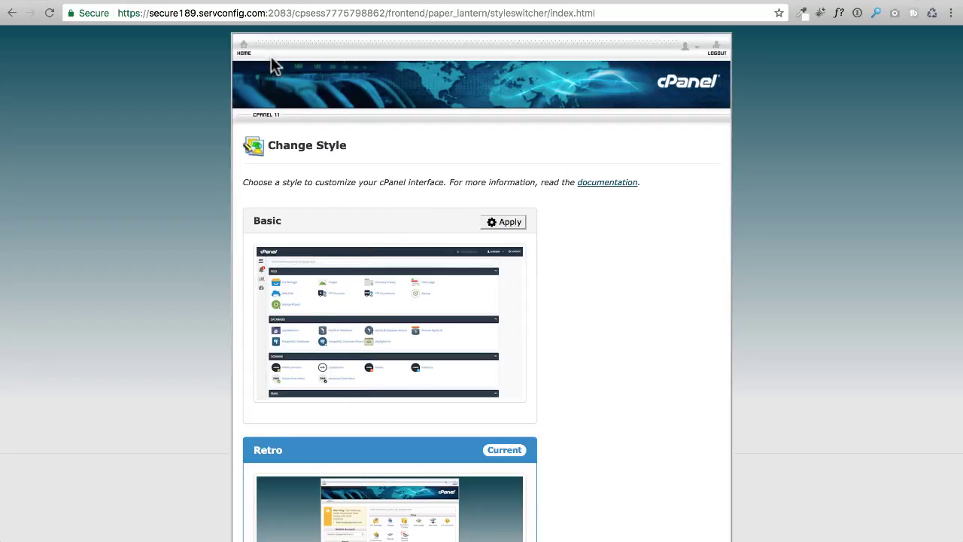
{"action": "left_click", "coordinate": [243, 51]}
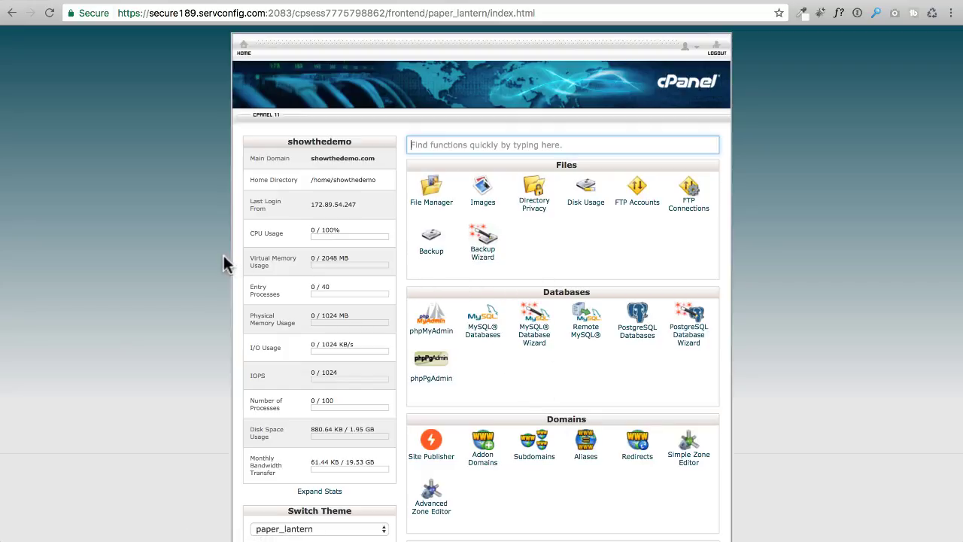
{"action": "scroll", "coordinate": [200, 261], "scroll_direction": "down", "scroll_amount": 5}
{"action": "left_click", "coordinate": [310, 345]}
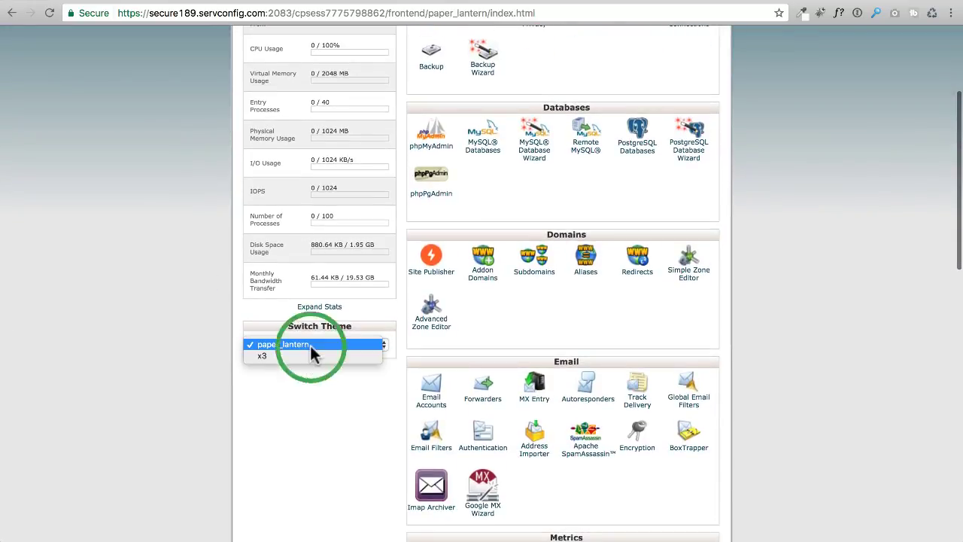
{"action": "left_click", "coordinate": [183, 322]}
{"action": "scroll", "coordinate": [207, 319], "scroll_direction": "up", "scroll_amount": 6}
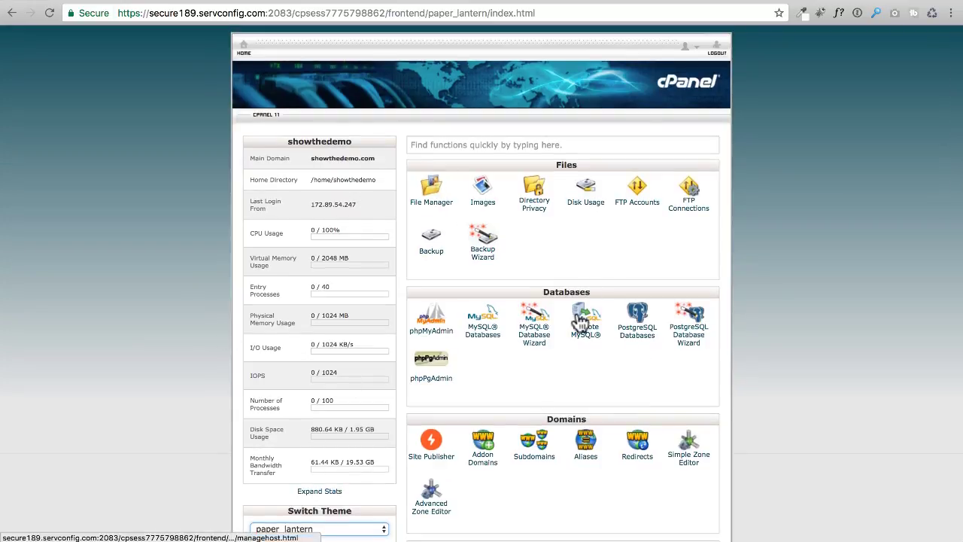
{"action": "left_click", "coordinate": [204, 239]}
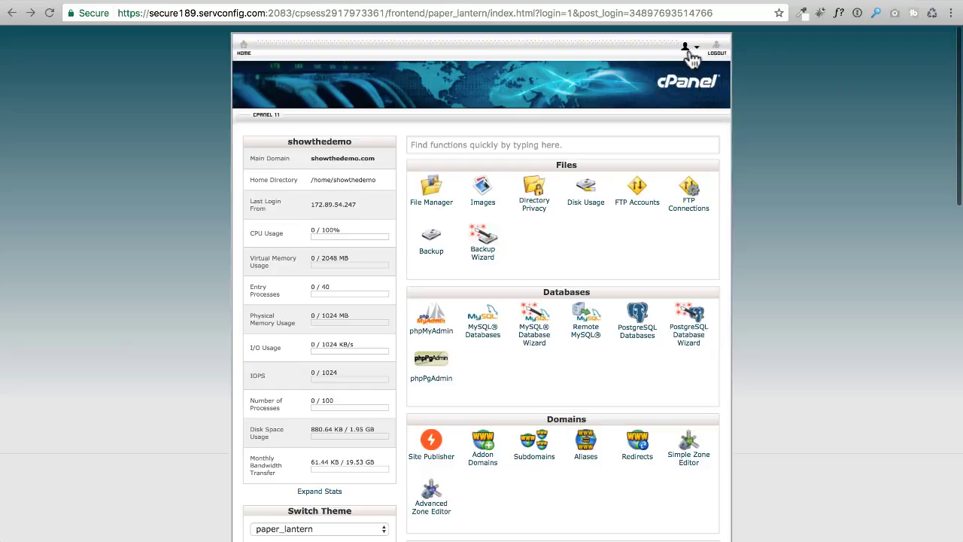
- Revisit Change Style from the user menu, then return to the cPanel home page
{"action": "left_click", "coordinate": [694, 48]}
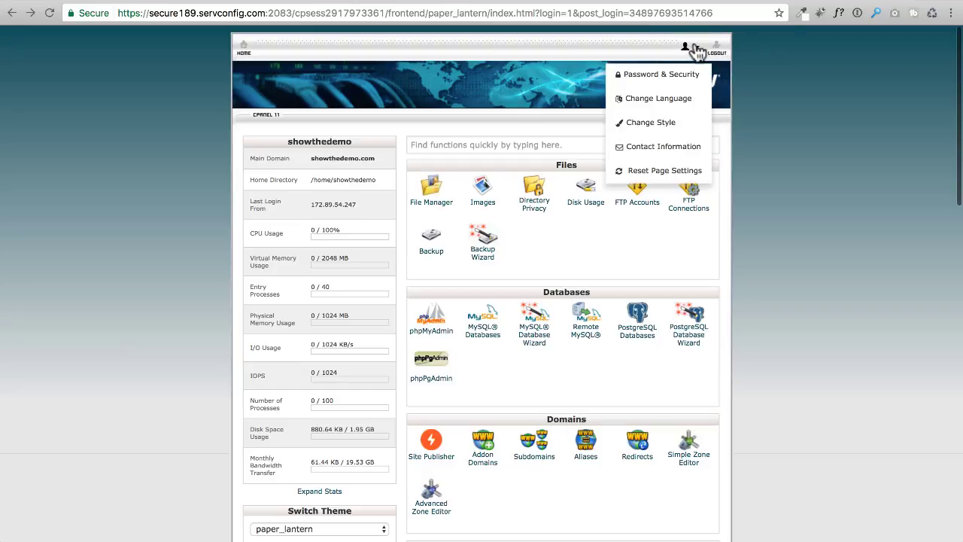
{"action": "left_click", "coordinate": [638, 123]}
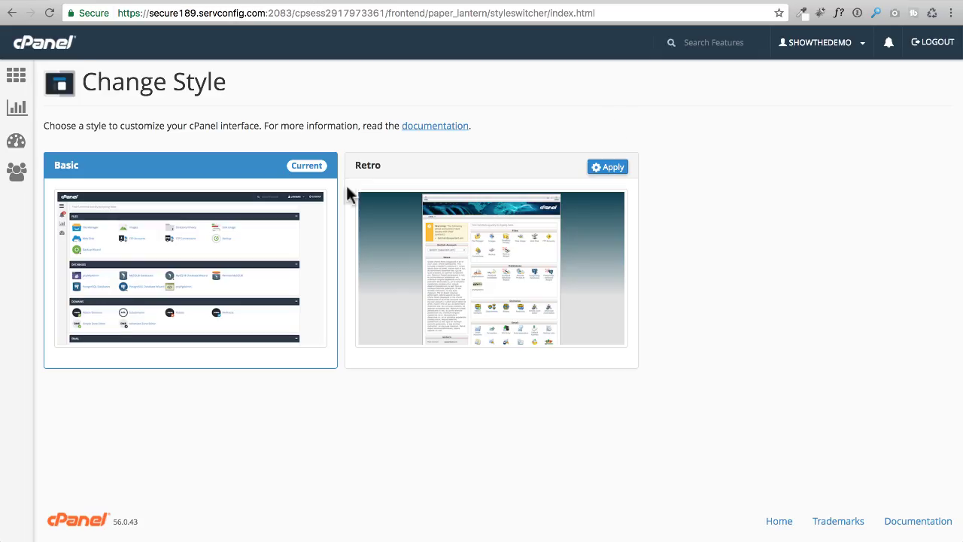
{"action": "left_click", "coordinate": [21, 82]}
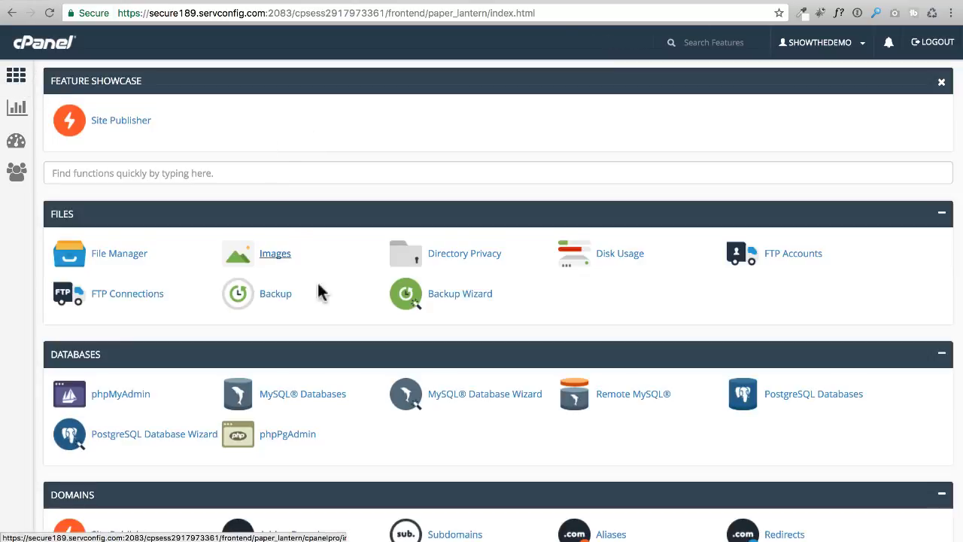
- Scroll through the Email, Metrics, Security, Software, Advanced and Preferences tool groups
{"action": "scroll", "coordinate": [347, 294], "scroll_direction": "down", "scroll_amount": 1}
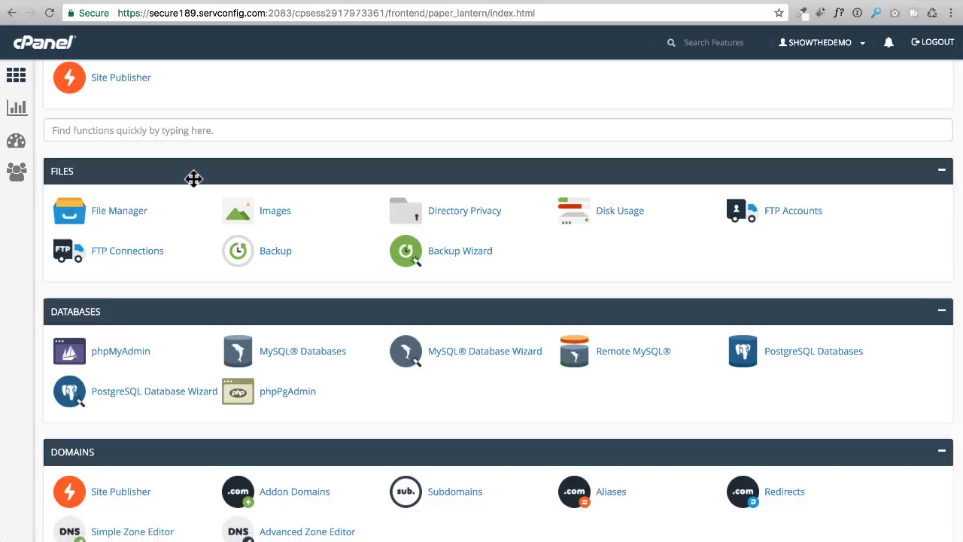
{"action": "scroll", "coordinate": [194, 178], "scroll_direction": "up", "scroll_amount": 1}
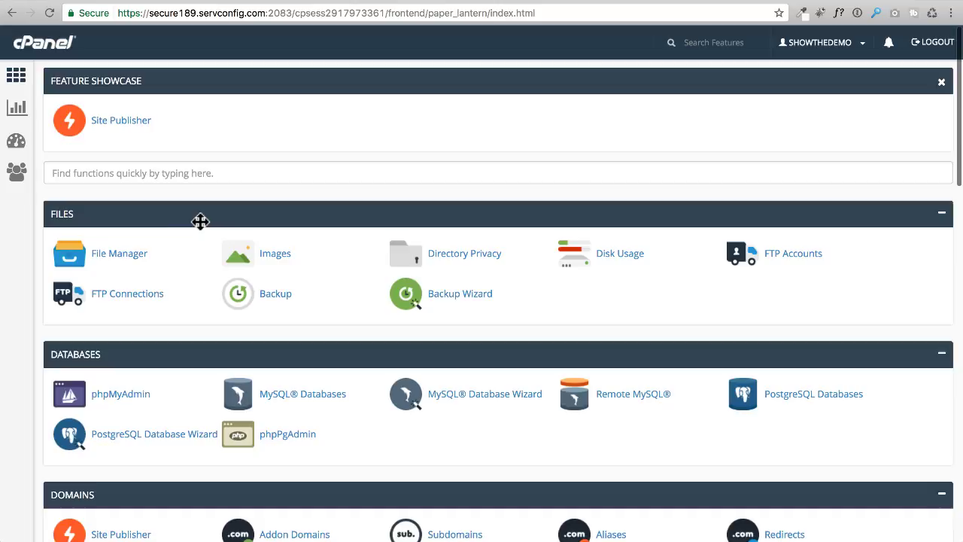
{"action": "scroll", "coordinate": [184, 223], "scroll_direction": "down", "scroll_amount": 1}
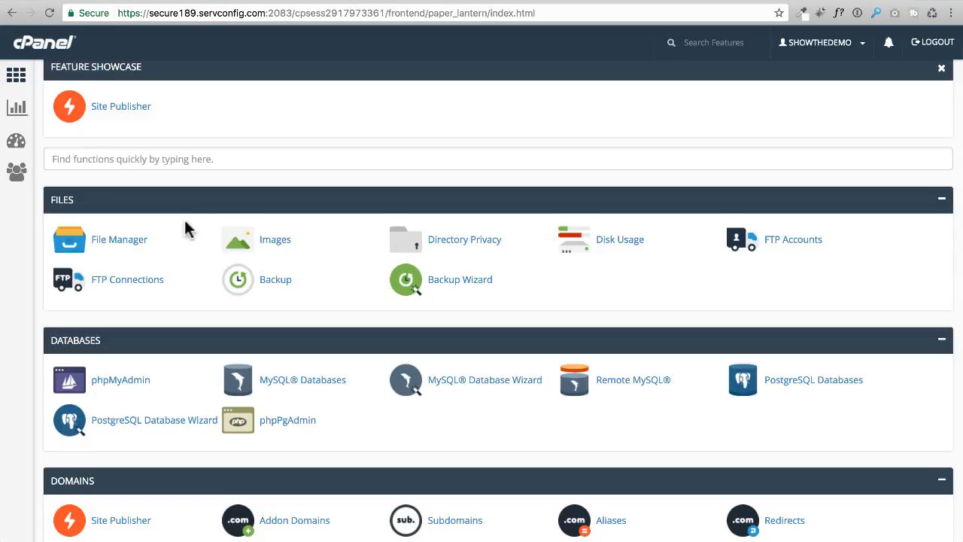
{"action": "scroll", "coordinate": [184, 219], "scroll_direction": "up", "scroll_amount": 1}
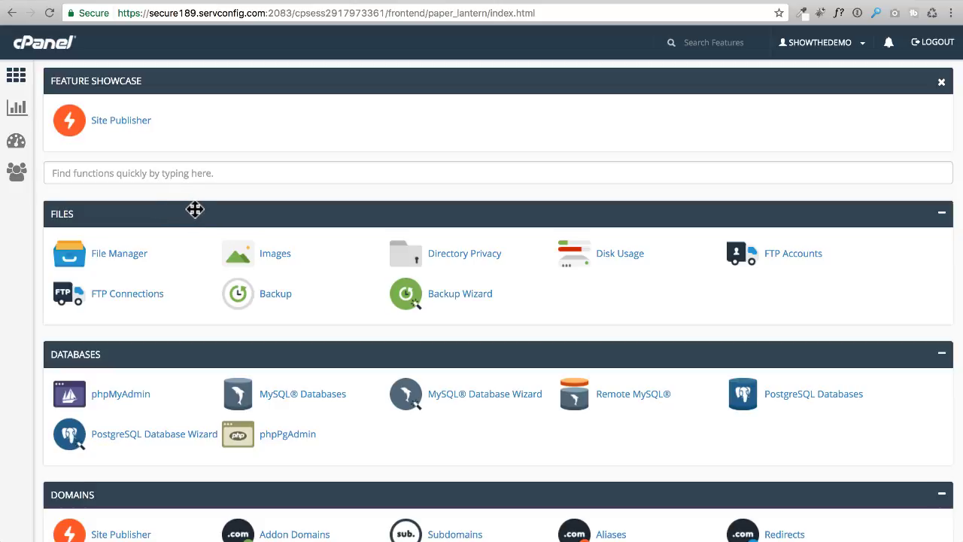
{"action": "scroll", "coordinate": [195, 209], "scroll_direction": "down", "scroll_amount": 3}
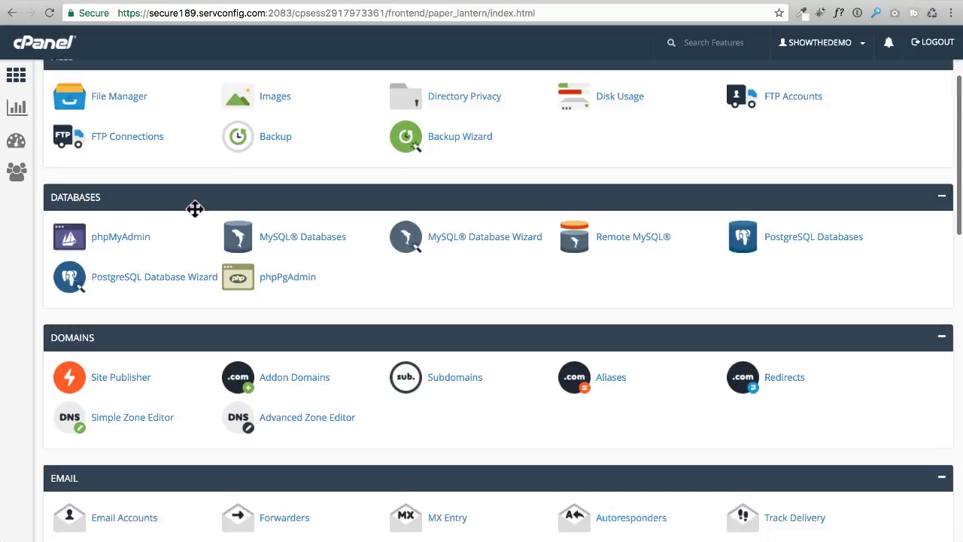
{"action": "scroll", "coordinate": [195, 209], "scroll_direction": "down", "scroll_amount": 3}
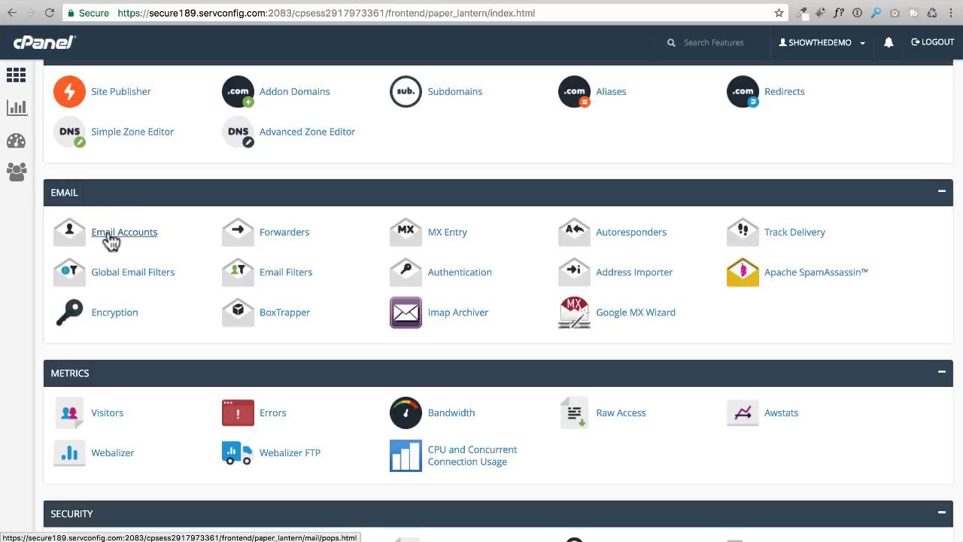
{"action": "scroll", "coordinate": [143, 237], "scroll_direction": "down", "scroll_amount": 3}
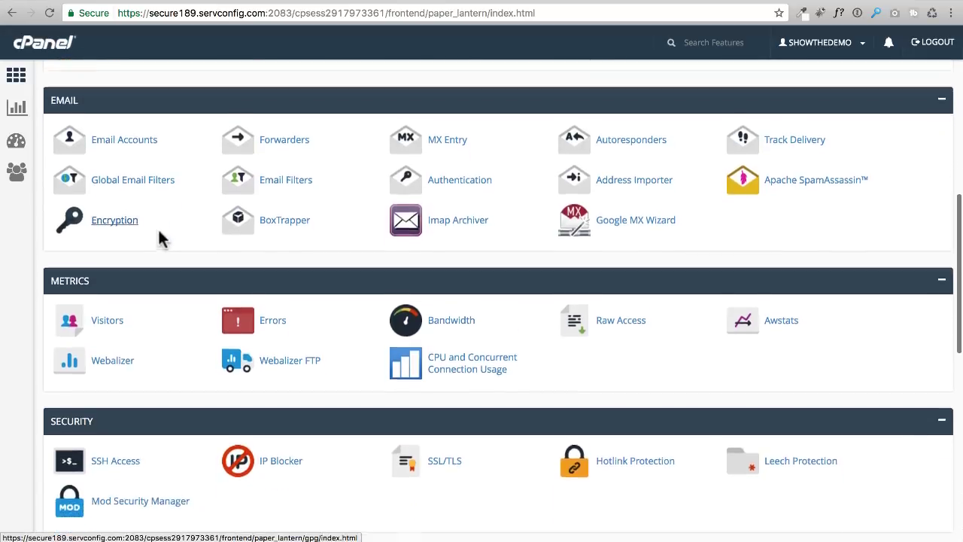
{"action": "scroll", "coordinate": [166, 236], "scroll_direction": "down", "scroll_amount": 7}
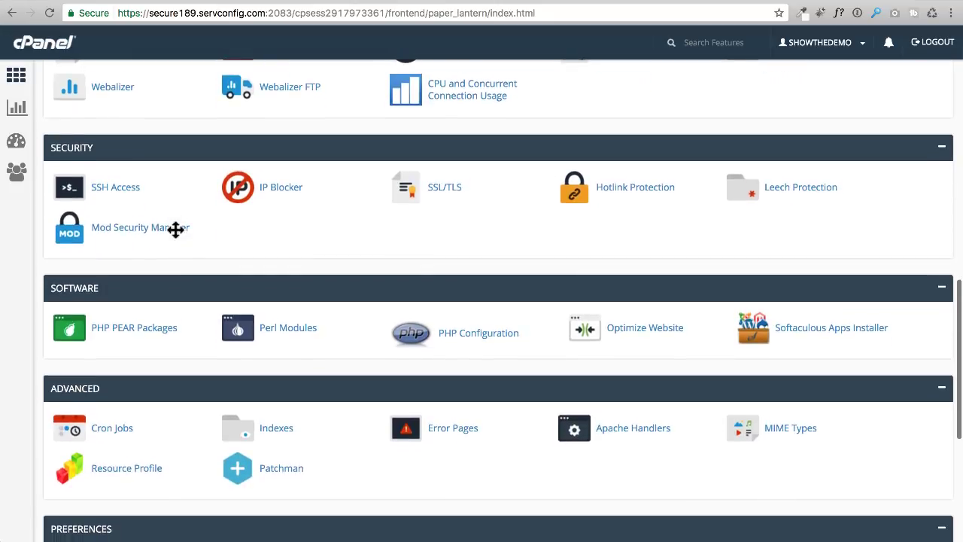
{"action": "scroll", "coordinate": [175, 229], "scroll_direction": "down", "scroll_amount": 3}
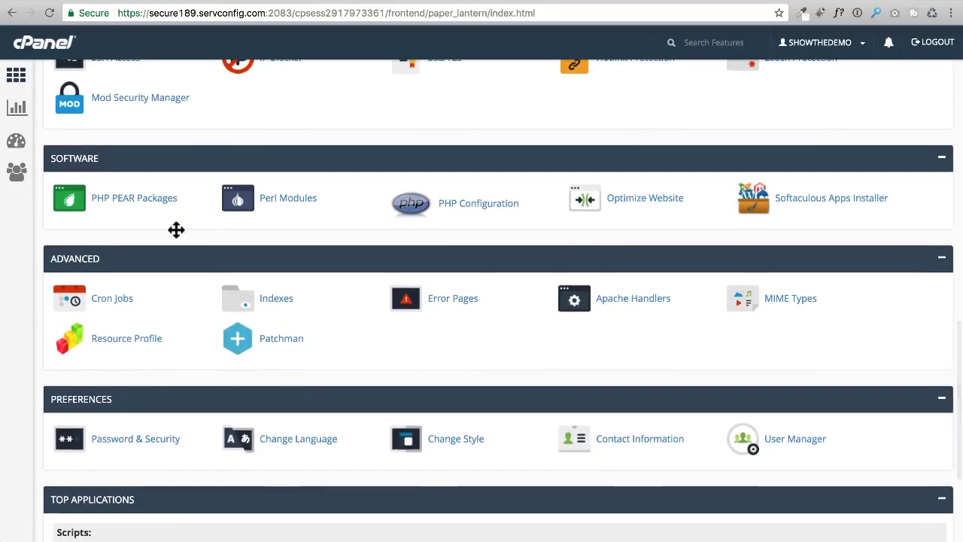
{"action": "scroll", "coordinate": [245, 255], "scroll_direction": "down", "scroll_amount": 1}
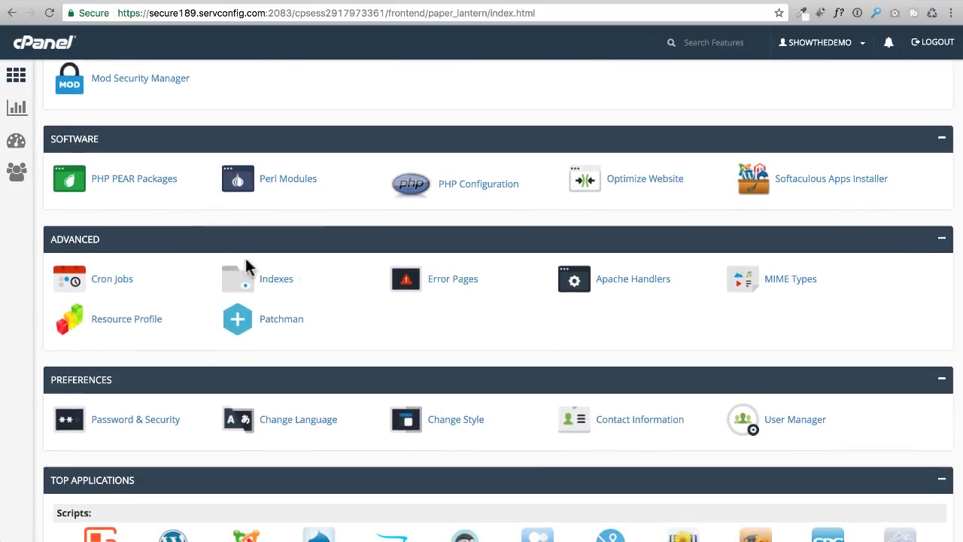
- Change the account's PHP version from 5.6 to PHP 7.0 in PHP Configuration, then return home
{"action": "left_click", "coordinate": [473, 192]}
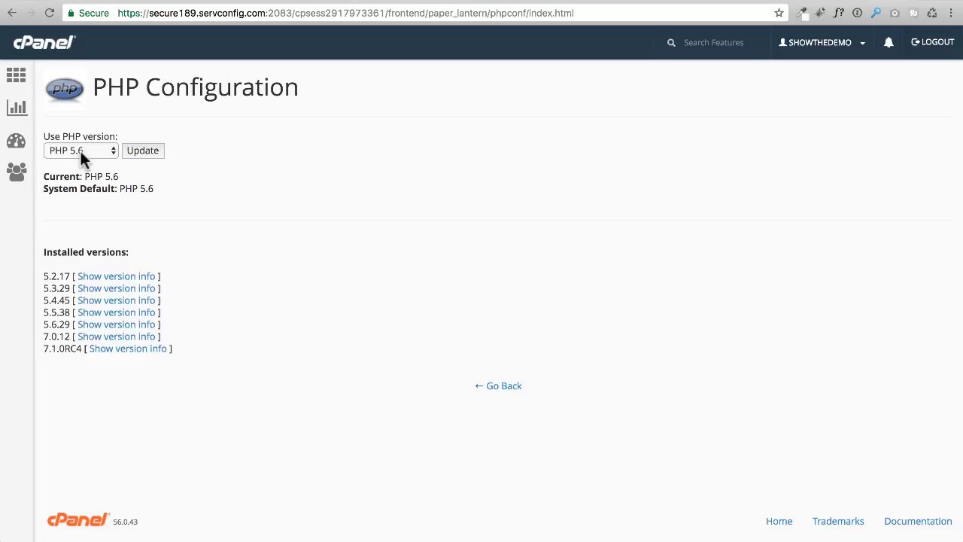
{"action": "left_click", "coordinate": [80, 151]}
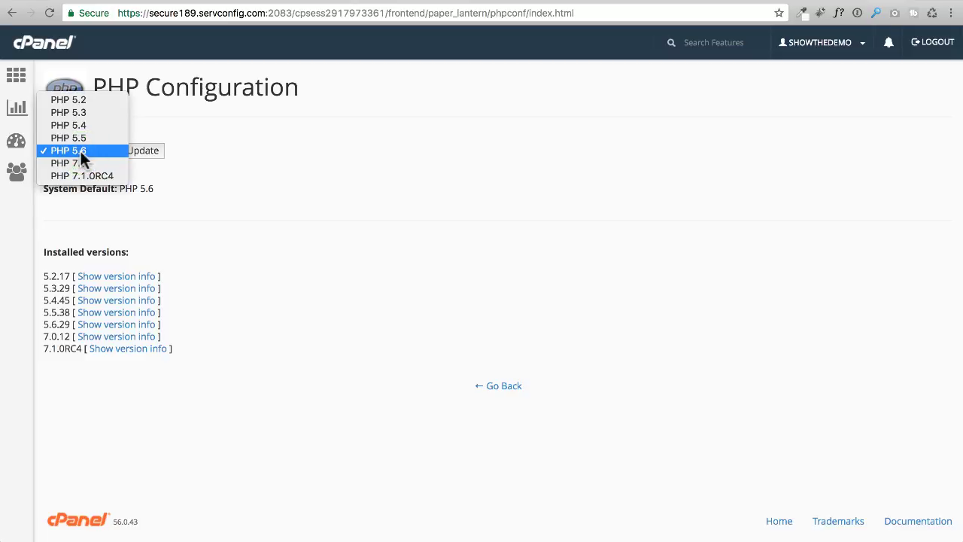
{"action": "left_click", "coordinate": [69, 163]}
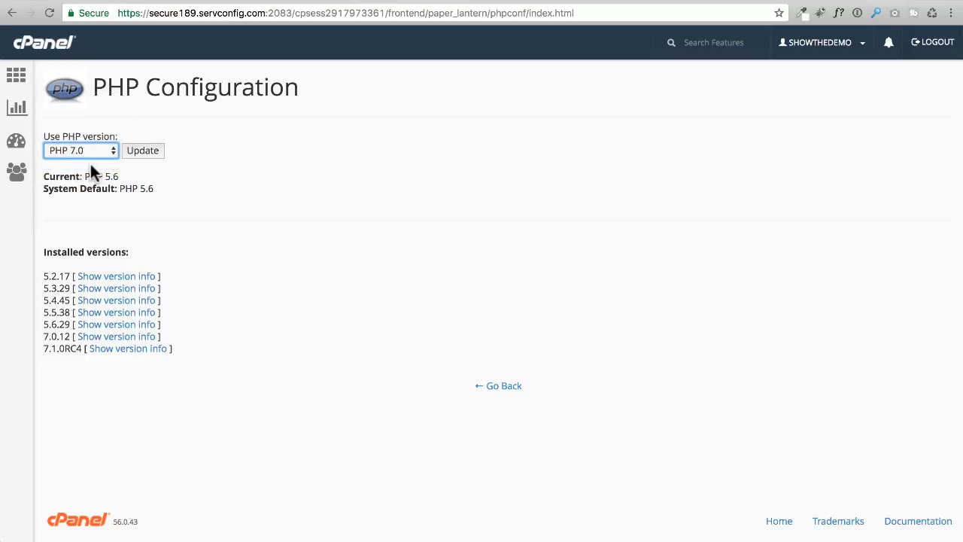
{"action": "left_click", "coordinate": [90, 163]}
{"action": "left_click", "coordinate": [143, 152]}
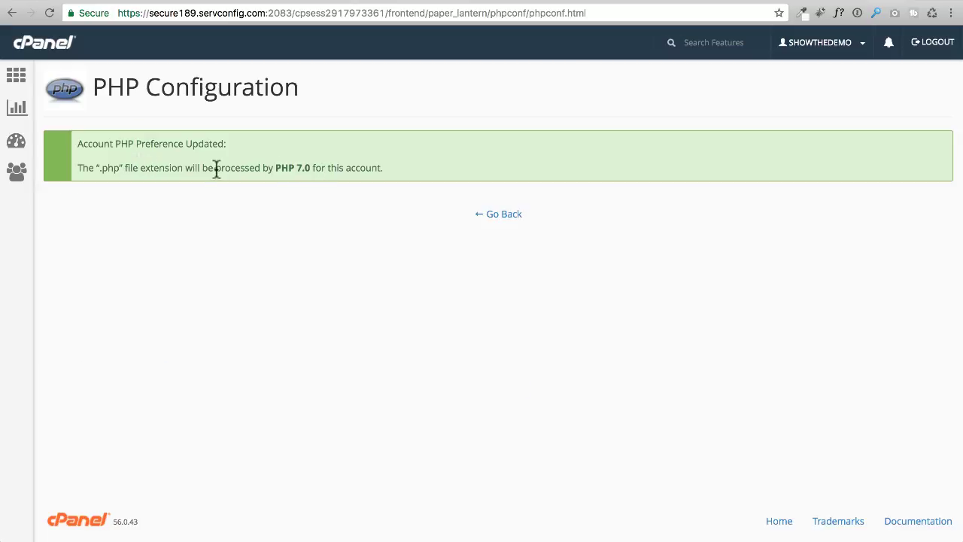
{"action": "left_click_drag", "start_coordinate": [216, 168], "coordinate": [333, 169]}
{"action": "left_click", "coordinate": [16, 75]}
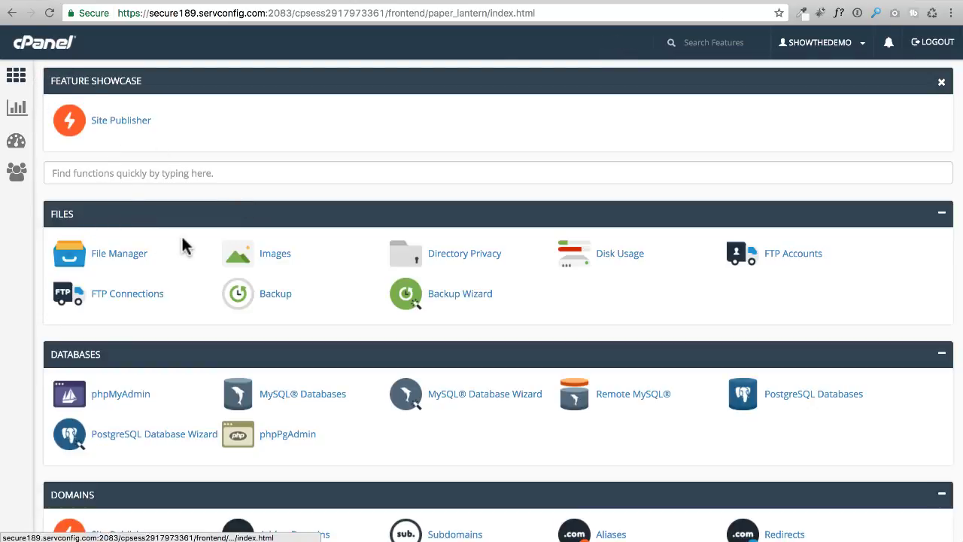
{"action": "scroll", "coordinate": [205, 251], "scroll_direction": "down", "scroll_amount": 3}
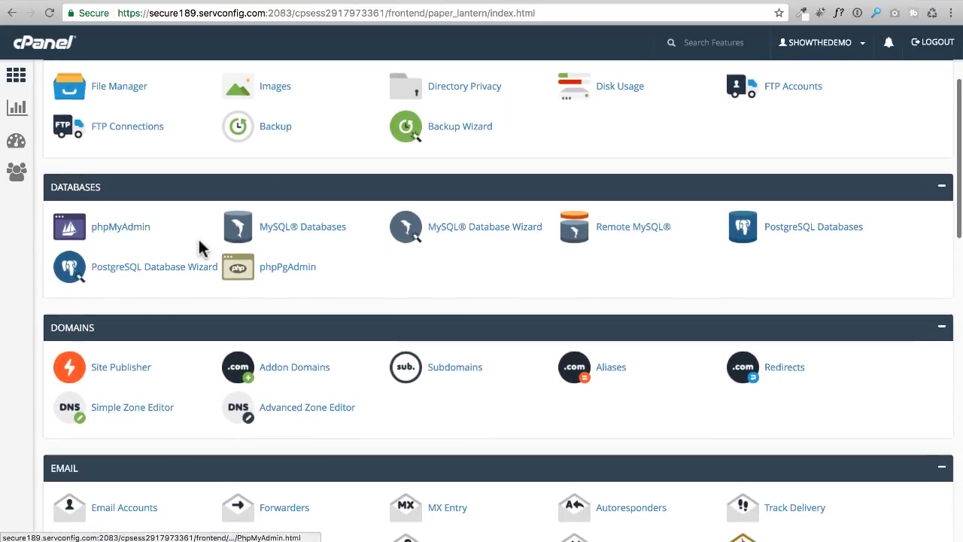
- Open Email Accounts from the Email section and focus the empty Email field
{"action": "scroll", "coordinate": [202, 248], "scroll_direction": "down", "scroll_amount": 3}
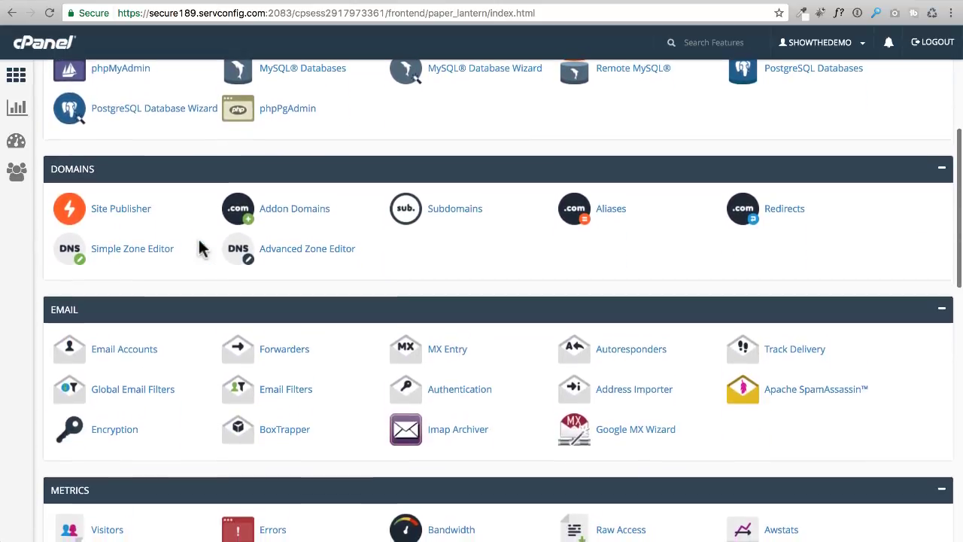
{"action": "scroll", "coordinate": [202, 250], "scroll_direction": "down", "scroll_amount": 2}
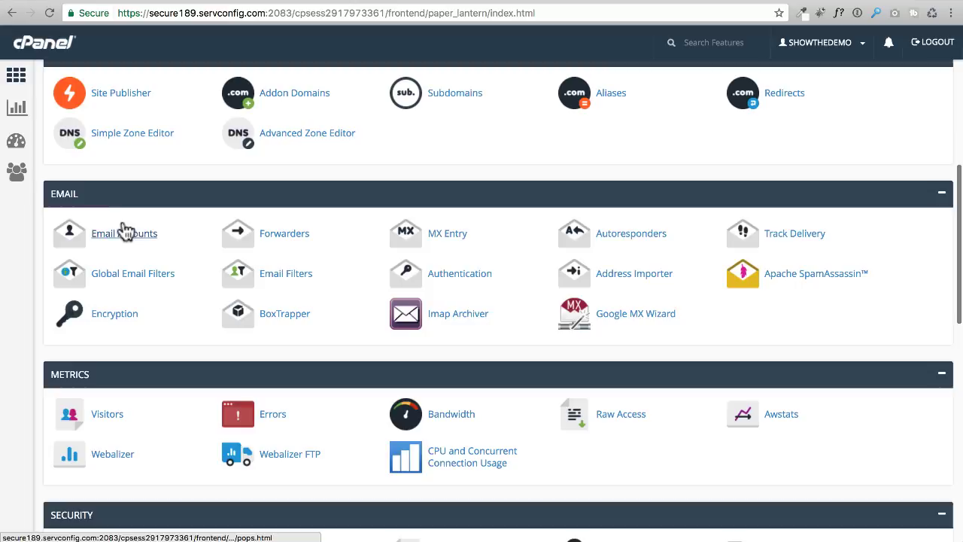
{"action": "left_click", "coordinate": [116, 233]}
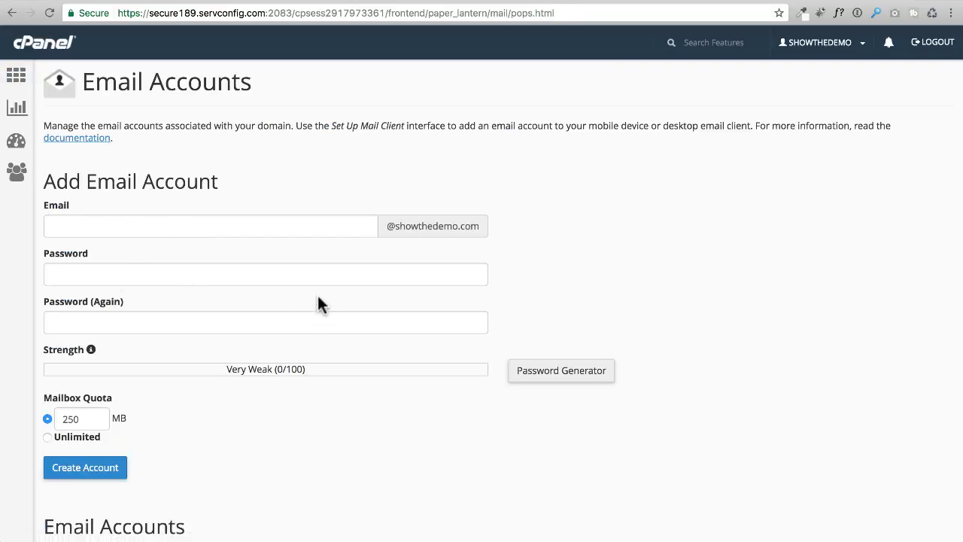
{"action": "left_click", "coordinate": [253, 224]}
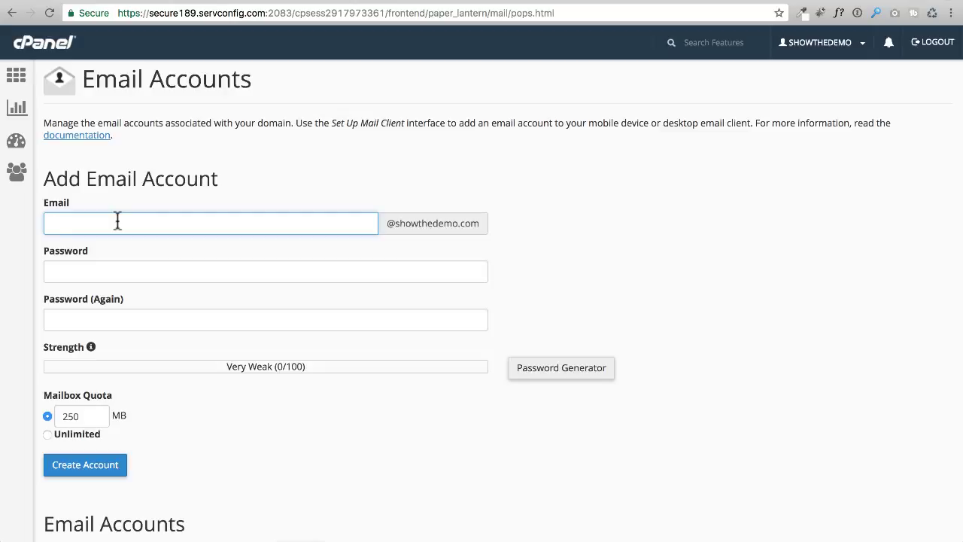
{"action": "type", "text": "adam"}
{"action": "left_click", "coordinate": [97, 268]}
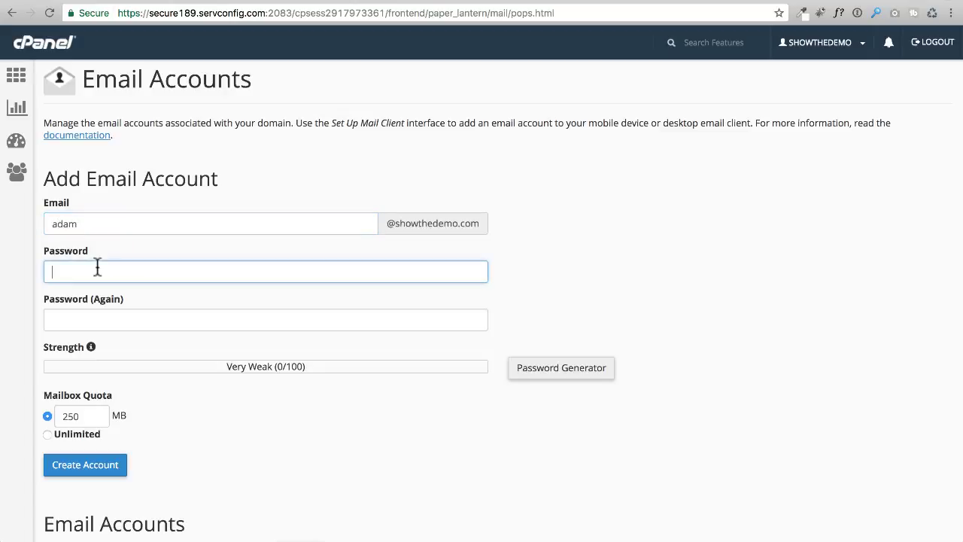
{"action": "key", "text": "ctrl+v"}
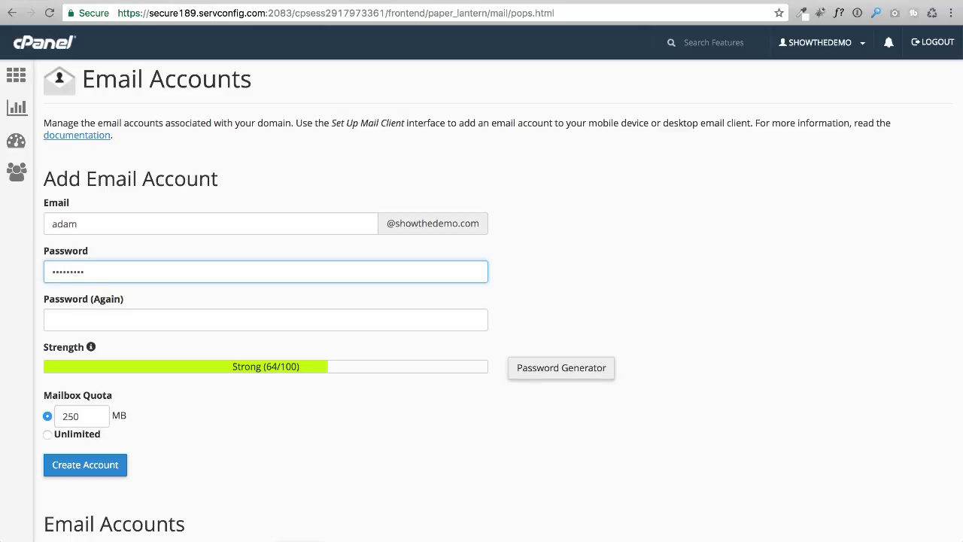
{"action": "left_click", "coordinate": [105, 316]}
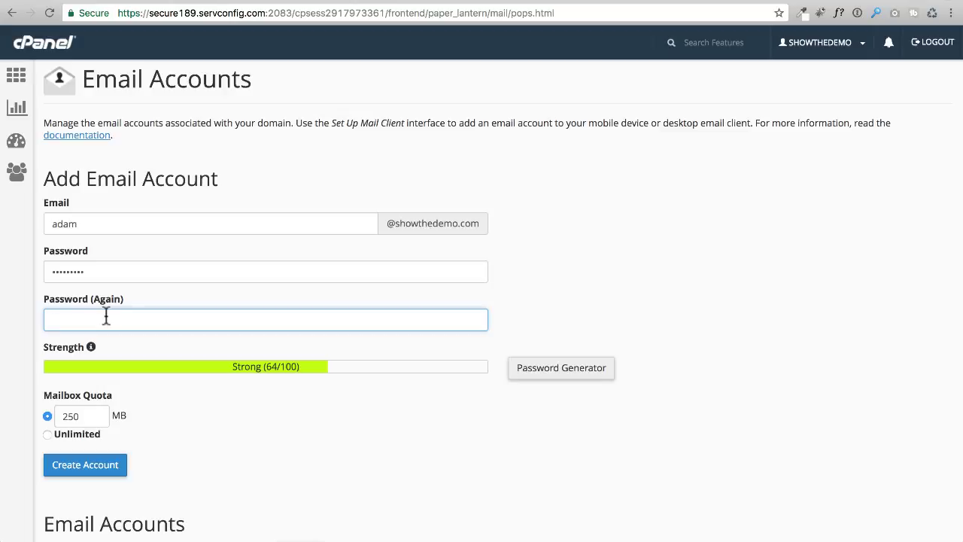
{"action": "key", "text": "ctrl+v"}
{"action": "left_click", "coordinate": [46, 434]}
{"action": "left_click", "coordinate": [88, 465]}
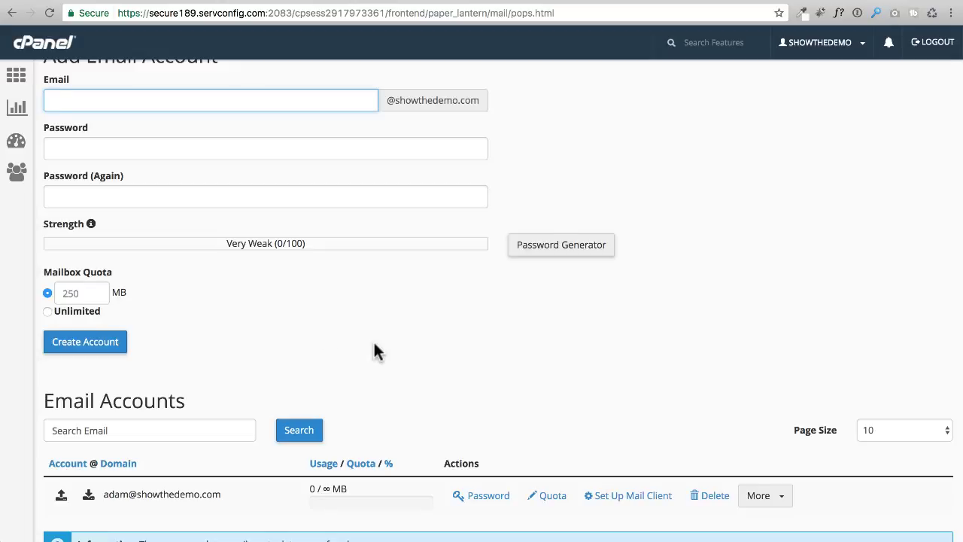
{"action": "scroll", "coordinate": [373, 348], "scroll_direction": "down", "scroll_amount": 3}
{"action": "scroll", "coordinate": [383, 353], "scroll_direction": "down", "scroll_amount": 1}
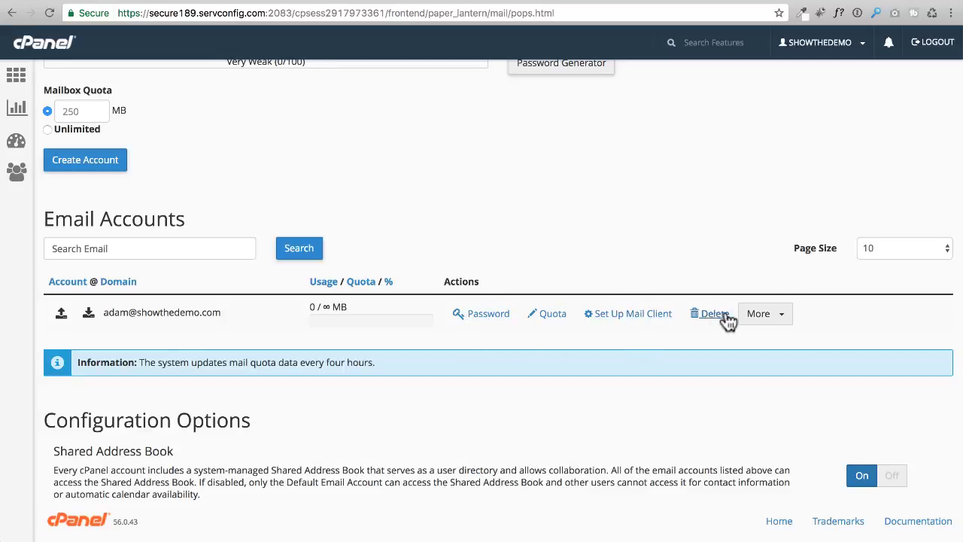
{"action": "left_click", "coordinate": [622, 315]}
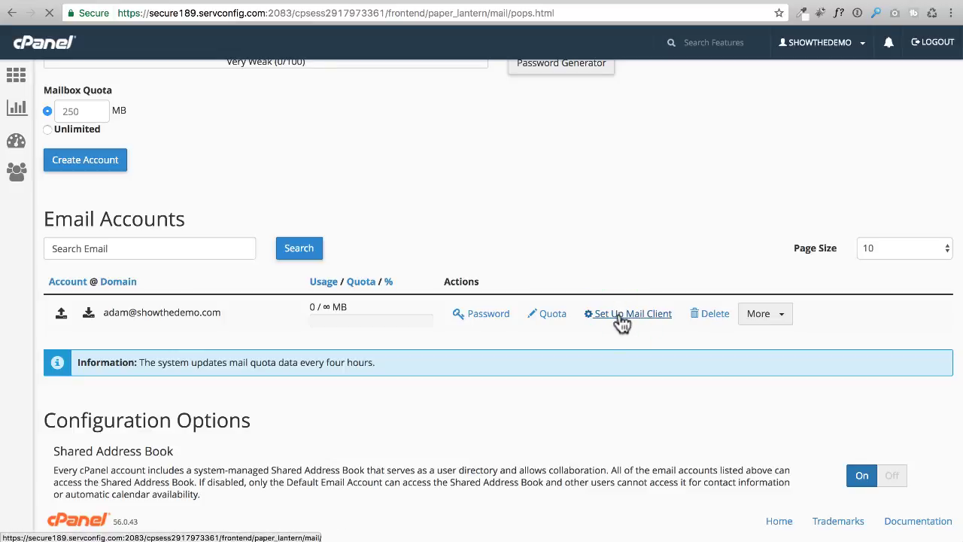
{"action": "scroll", "coordinate": [293, 317], "scroll_direction": "down", "scroll_amount": 2}
{"action": "scroll", "coordinate": [294, 316], "scroll_direction": "down", "scroll_amount": 10}
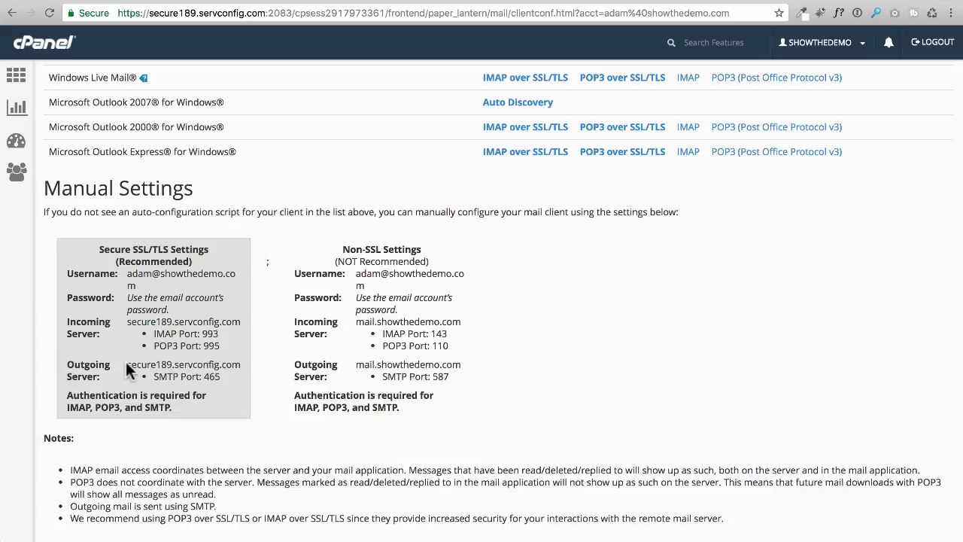
{"action": "left_click_drag", "start_coordinate": [125, 361], "coordinate": [226, 410]}
{"action": "left_click", "coordinate": [241, 369]}
{"action": "left_click_drag", "start_coordinate": [241, 364], "coordinate": [162, 339]}
{"action": "left_click", "coordinate": [165, 364]}
{"action": "left_click_drag", "start_coordinate": [241, 365], "coordinate": [122, 366]}
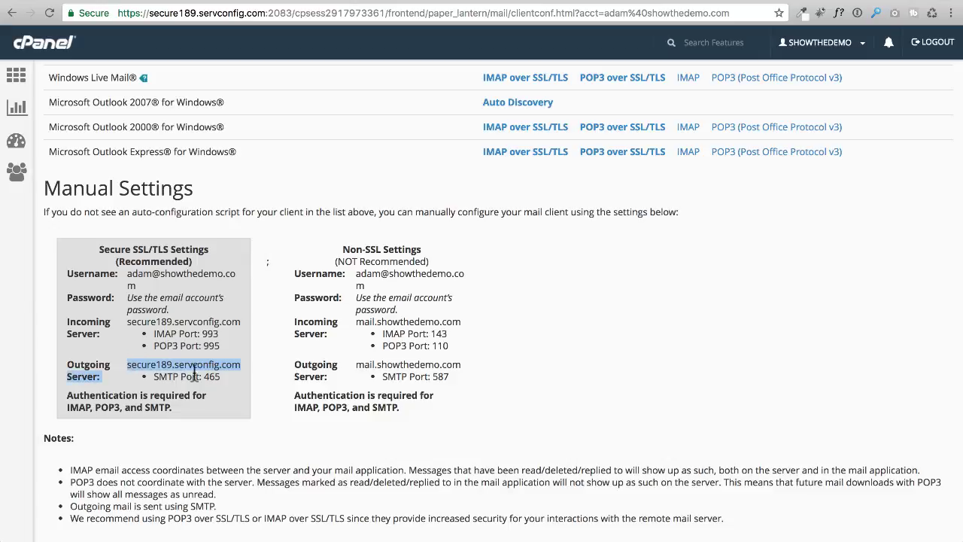
{"action": "left_click_drag", "start_coordinate": [220, 377], "coordinate": [200, 376]}
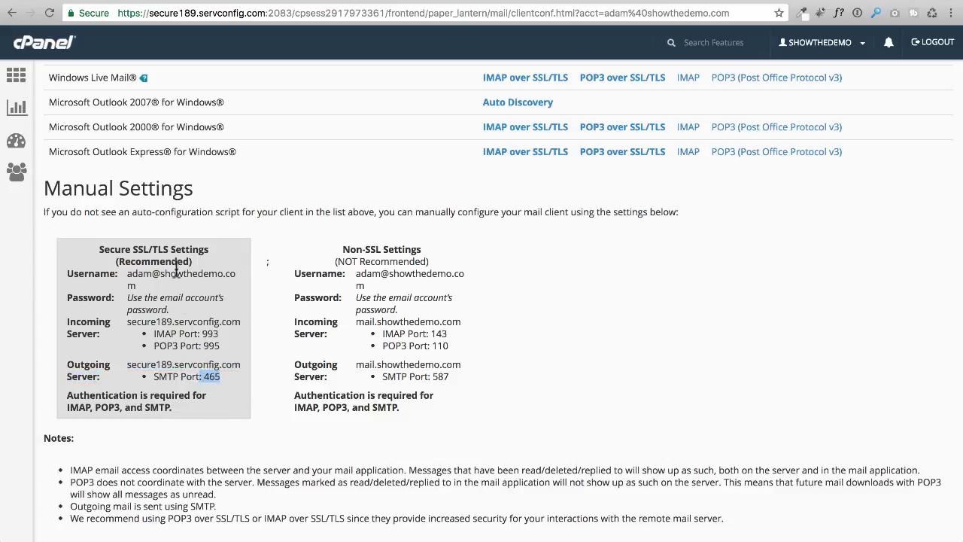
{"action": "left_click_drag", "start_coordinate": [127, 321], "coordinate": [238, 319]}
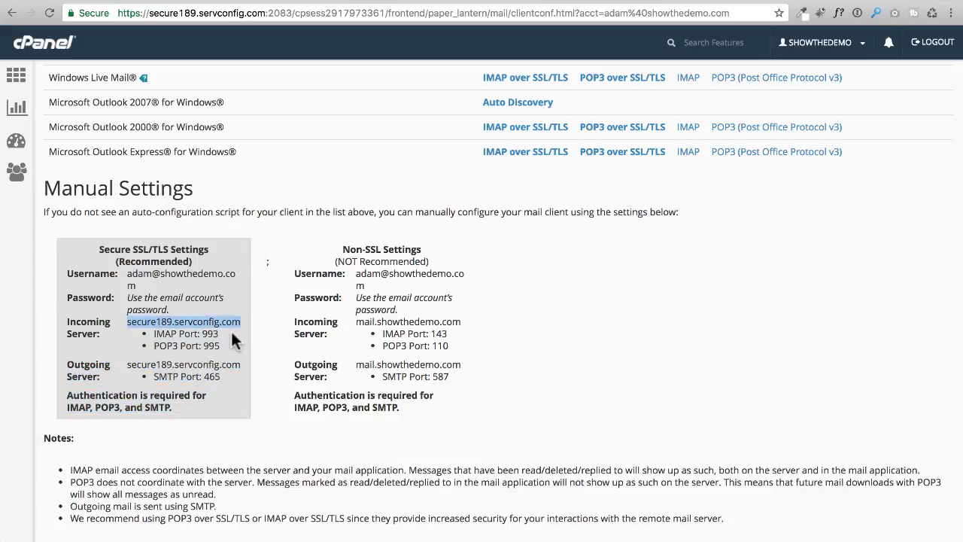
{"action": "left_click", "coordinate": [425, 332]}
{"action": "left_click_drag", "start_coordinate": [343, 250], "coordinate": [385, 251]}
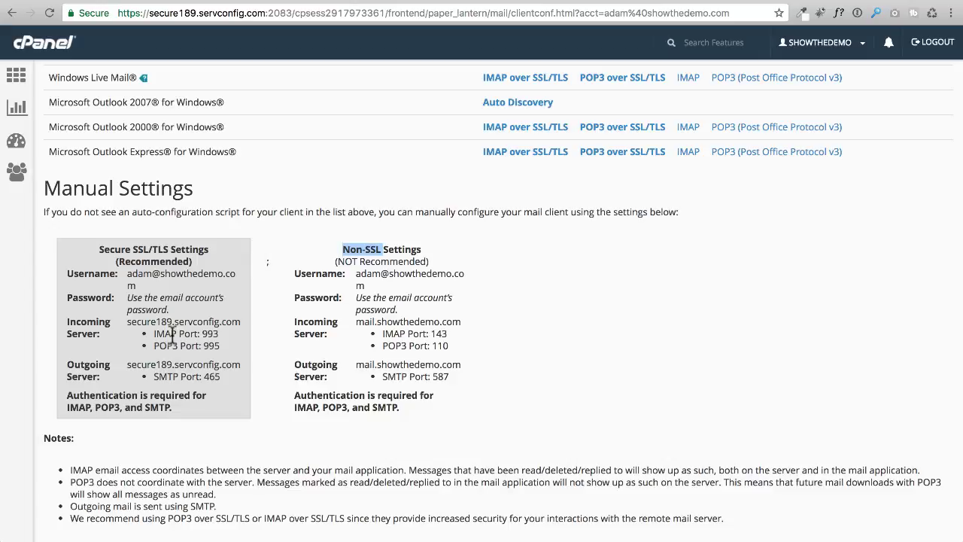
{"action": "scroll", "coordinate": [173, 335], "scroll_direction": "down", "scroll_amount": 3}
- Return to the cPanel home page and scroll through its Databases, Domains and Email groups
{"action": "scroll", "coordinate": [85, 237], "scroll_direction": "up", "scroll_amount": 10}
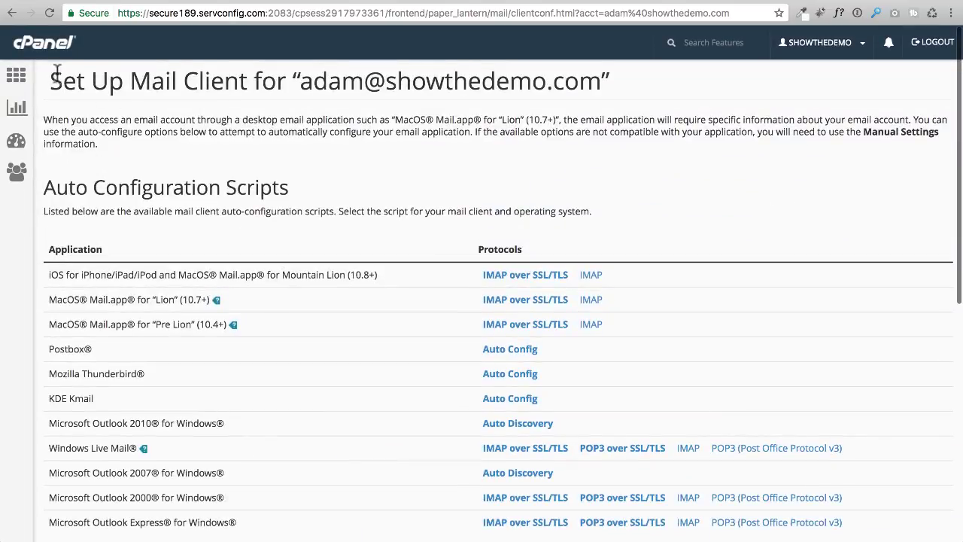
{"action": "left_click", "coordinate": [15, 75]}
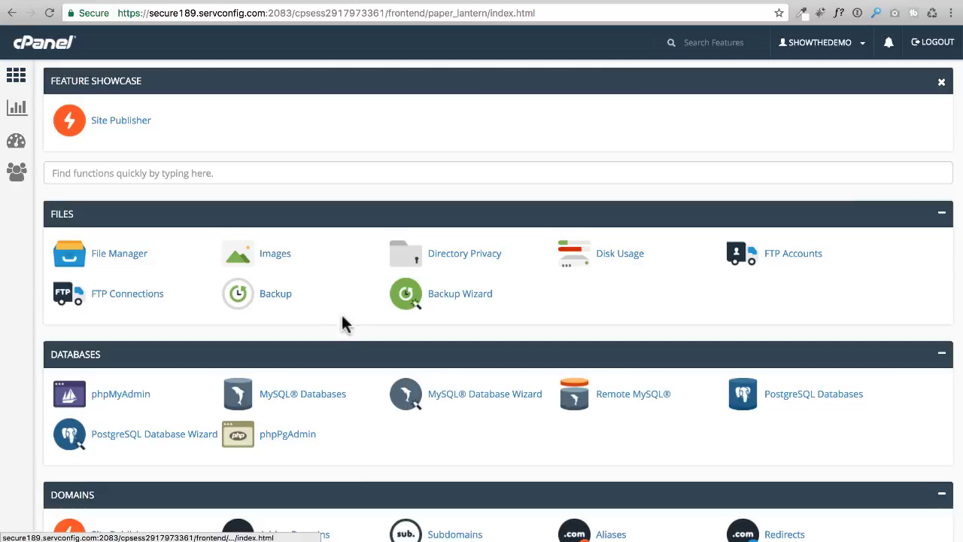
{"action": "left_click", "coordinate": [119, 255]}
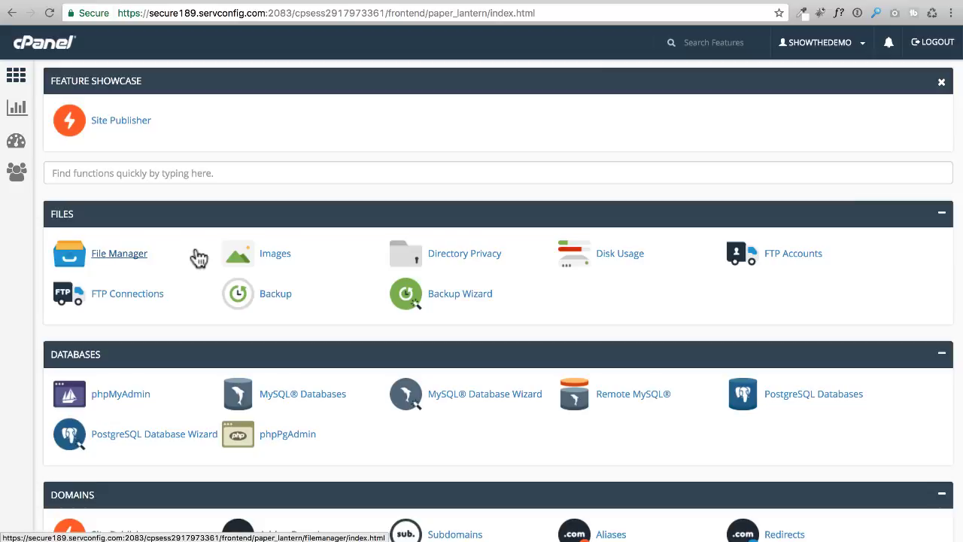
{"action": "scroll", "coordinate": [202, 265], "scroll_direction": "down", "scroll_amount": 1}
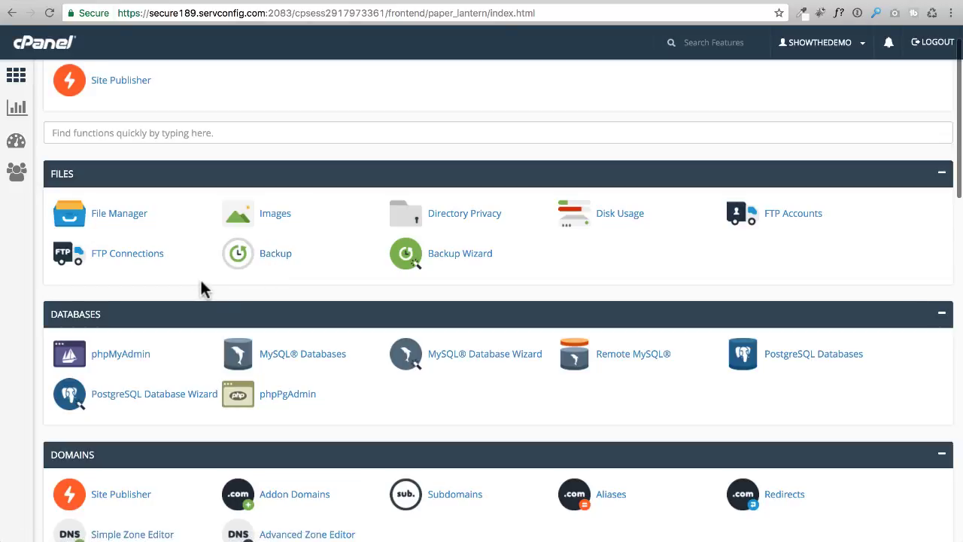
{"action": "scroll", "coordinate": [200, 278], "scroll_direction": "down", "scroll_amount": 1}
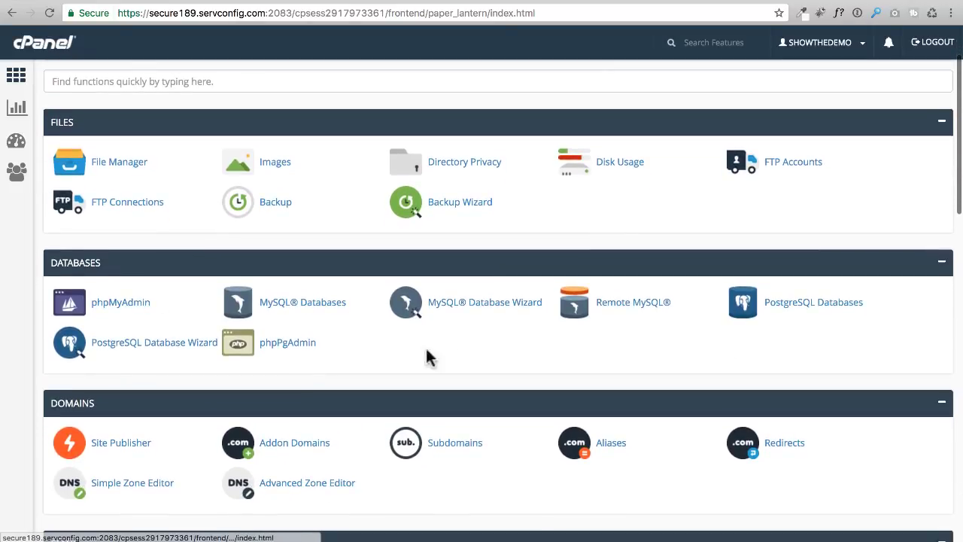
{"action": "scroll", "coordinate": [406, 314], "scroll_direction": "down", "scroll_amount": 3}
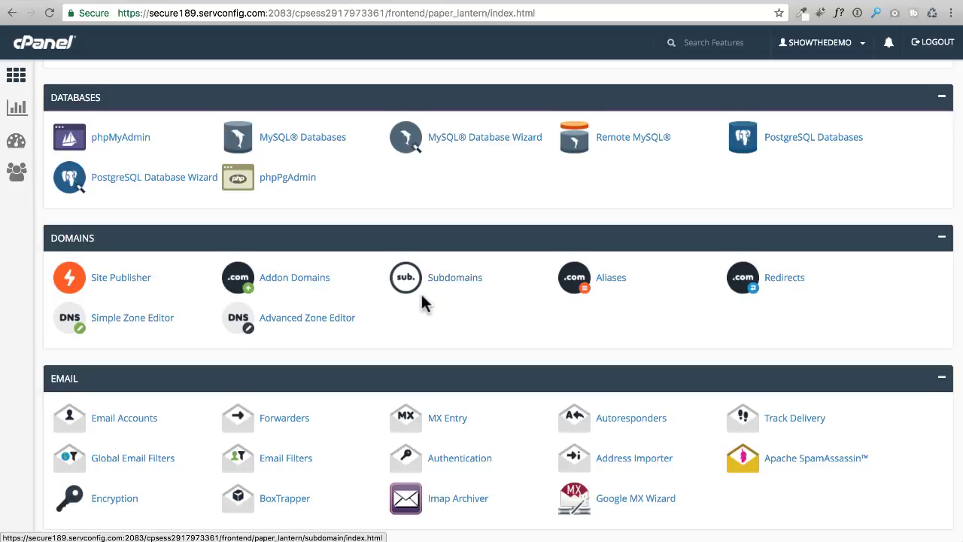
{"action": "scroll", "coordinate": [424, 301], "scroll_direction": "down", "scroll_amount": 2}
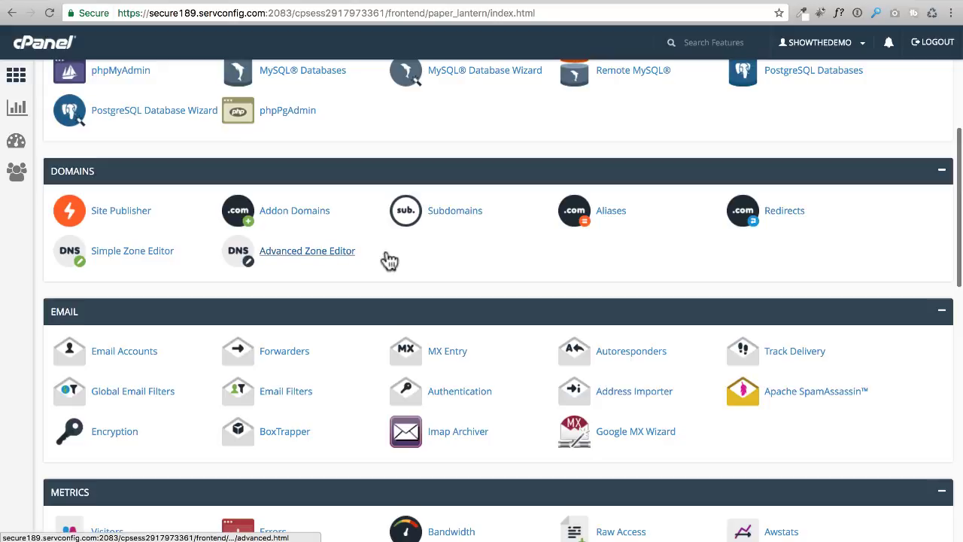
{"action": "scroll", "coordinate": [383, 260], "scroll_direction": "down", "scroll_amount": 3}
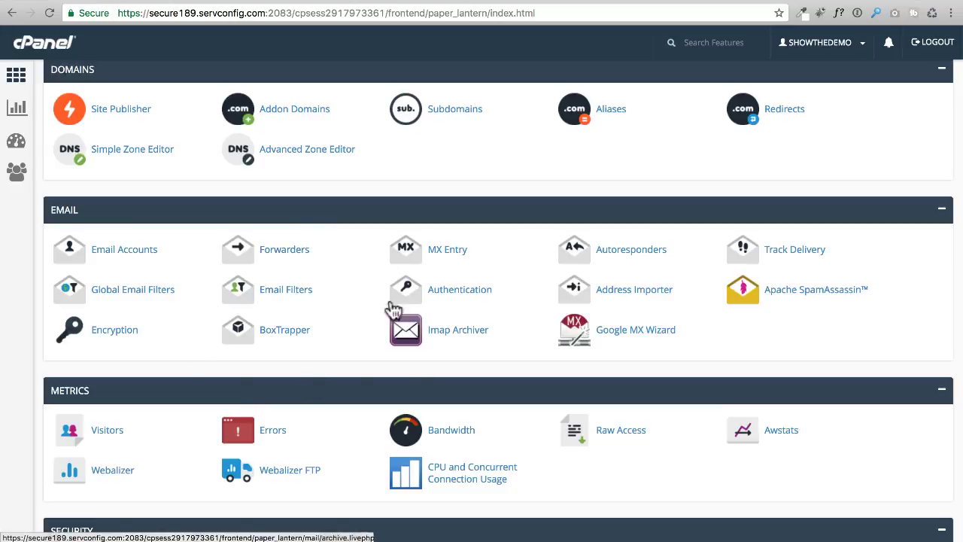
{"action": "scroll", "coordinate": [354, 275], "scroll_direction": "down", "scroll_amount": 3}
{"action": "scroll", "coordinate": [354, 275], "scroll_direction": "down", "scroll_amount": 3}
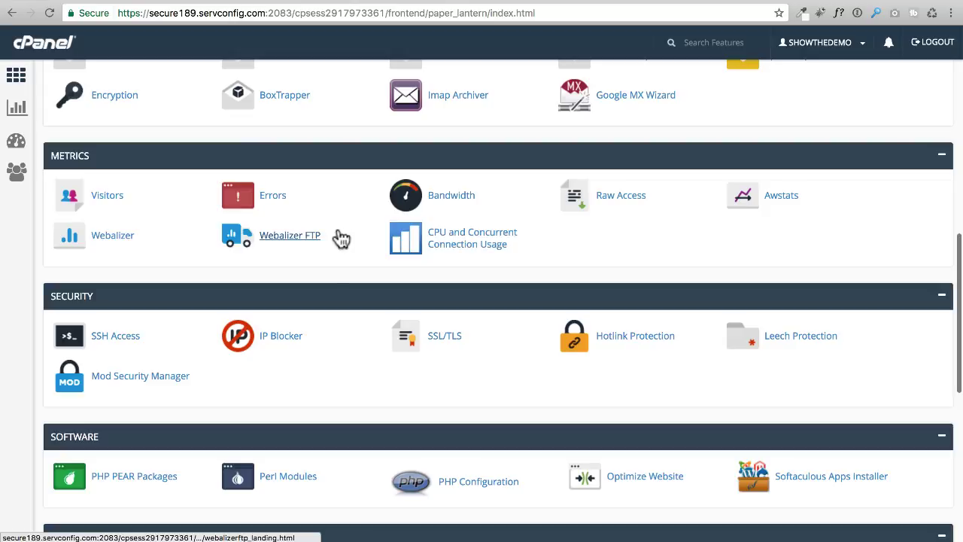
{"action": "scroll", "coordinate": [359, 235], "scroll_direction": "down", "scroll_amount": 3}
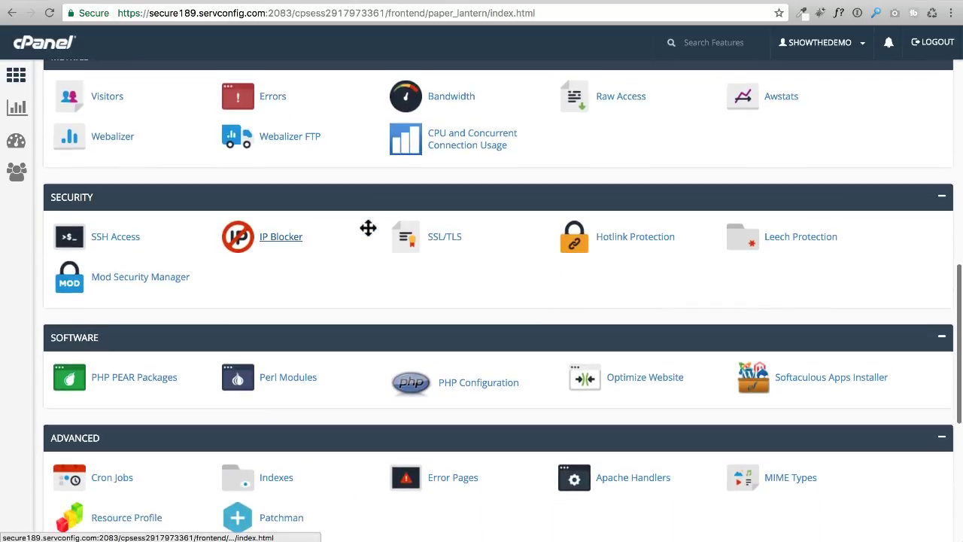
{"action": "scroll", "coordinate": [368, 227], "scroll_direction": "down", "scroll_amount": 2}
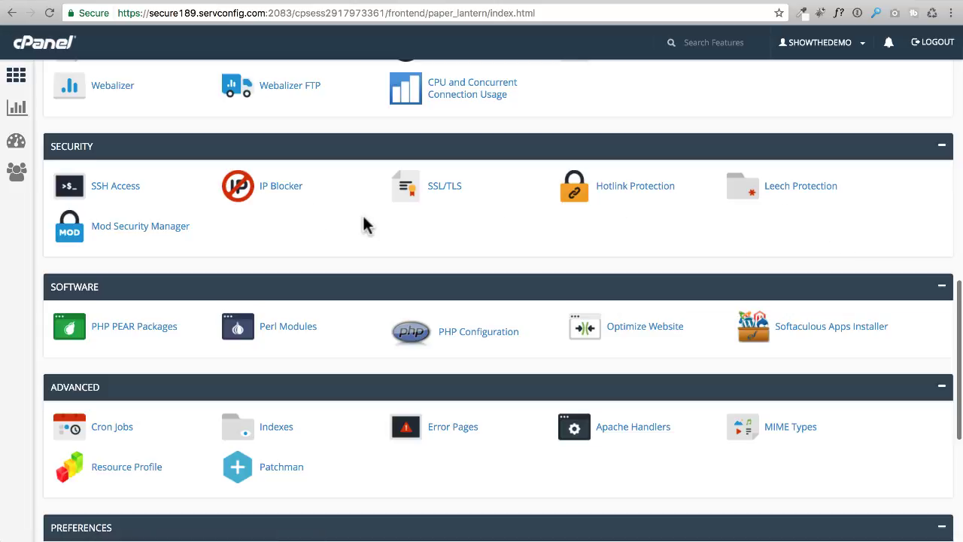
{"action": "scroll", "coordinate": [357, 218], "scroll_direction": "down", "scroll_amount": 2}
{"action": "scroll", "coordinate": [353, 224], "scroll_direction": "down", "scroll_amount": 2}
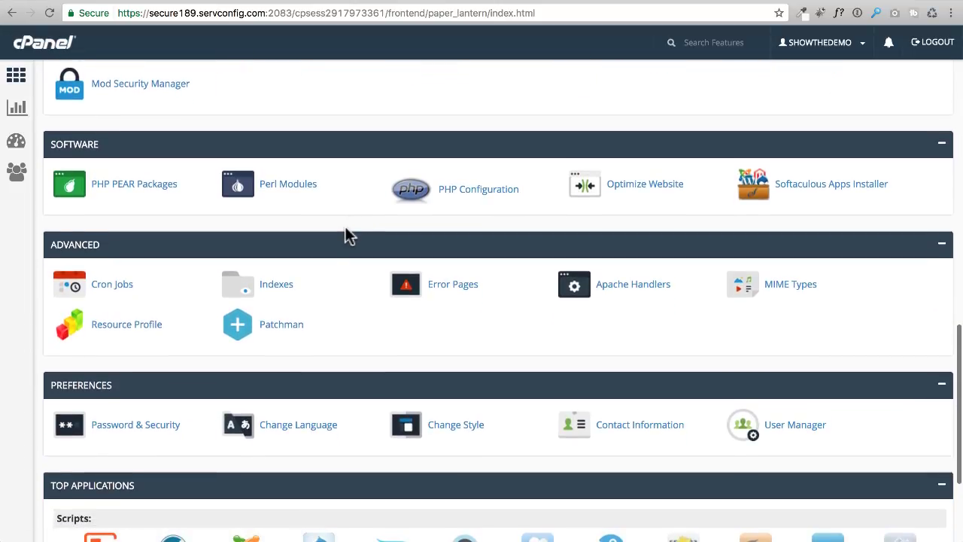
{"action": "scroll", "coordinate": [345, 229], "scroll_direction": "down", "scroll_amount": 3}
{"action": "scroll", "coordinate": [344, 230], "scroll_direction": "down", "scroll_amount": 2}
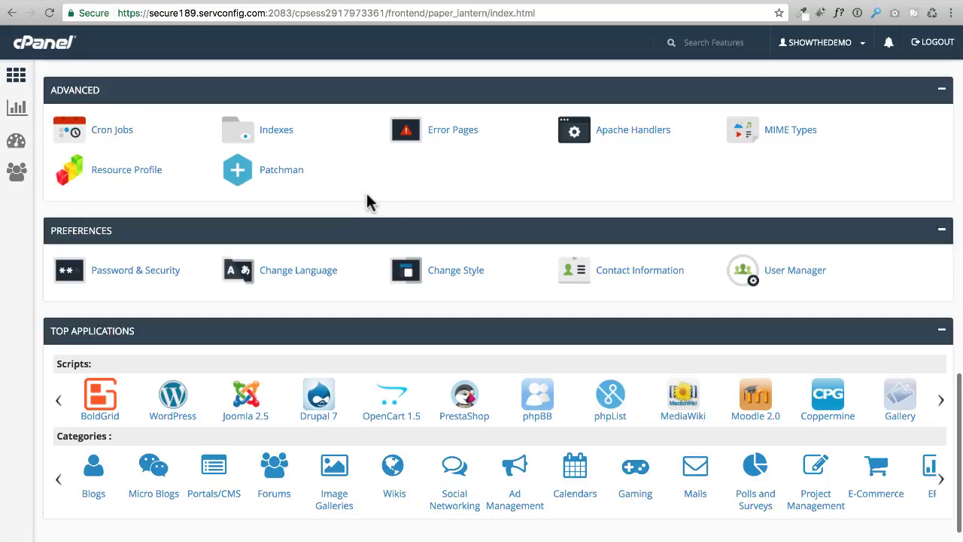
{"action": "scroll", "coordinate": [365, 190], "scroll_direction": "down", "scroll_amount": 1}
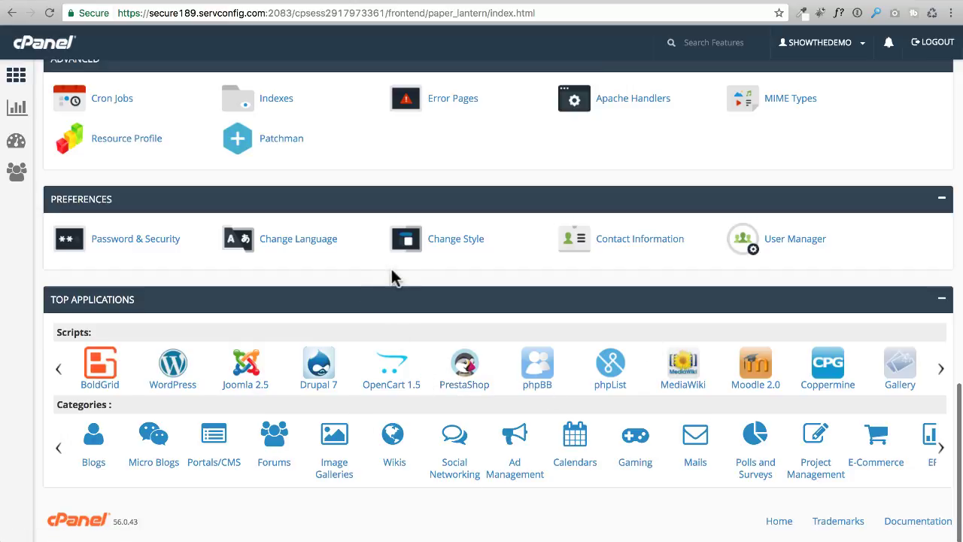
{"action": "scroll", "coordinate": [392, 269], "scroll_direction": "up", "scroll_amount": 15}
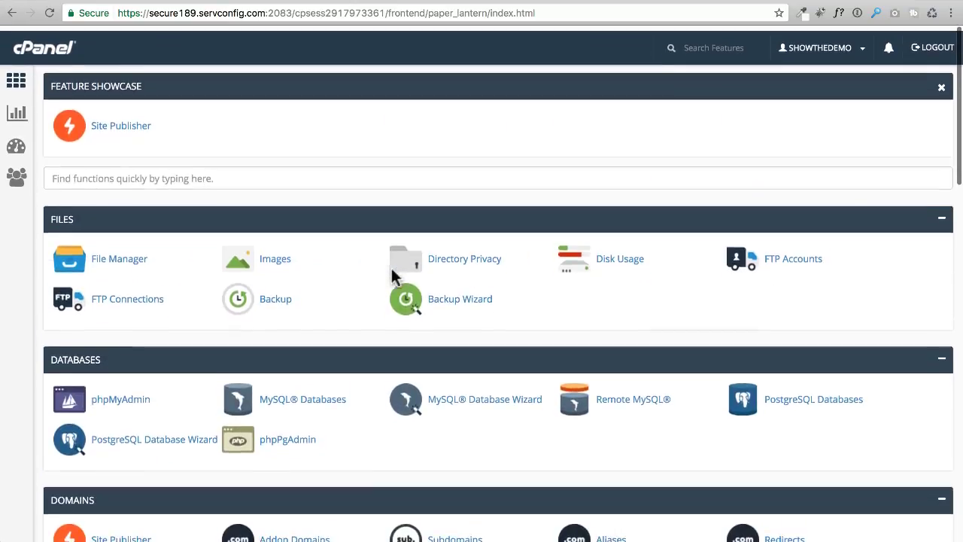